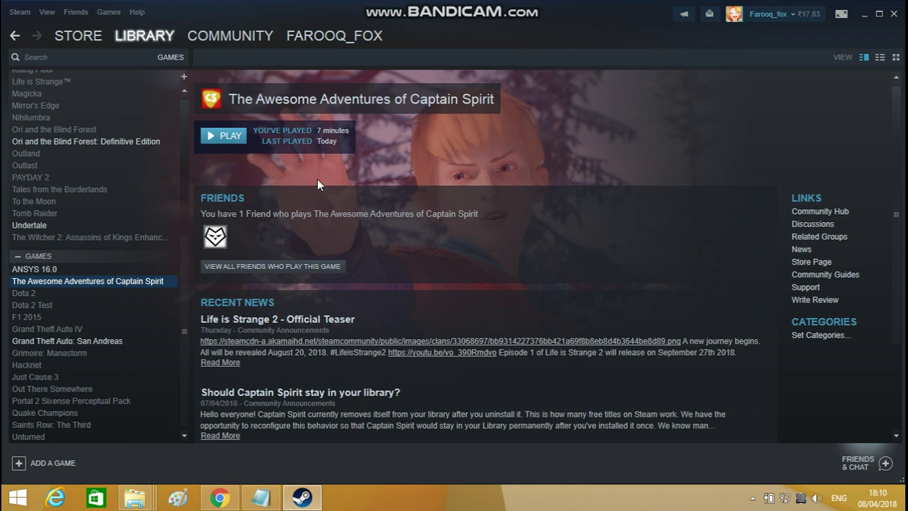
Launch Captain Spirit from the Steam library, then bring up the FIX notes in Notepad
left_click(240, 144)
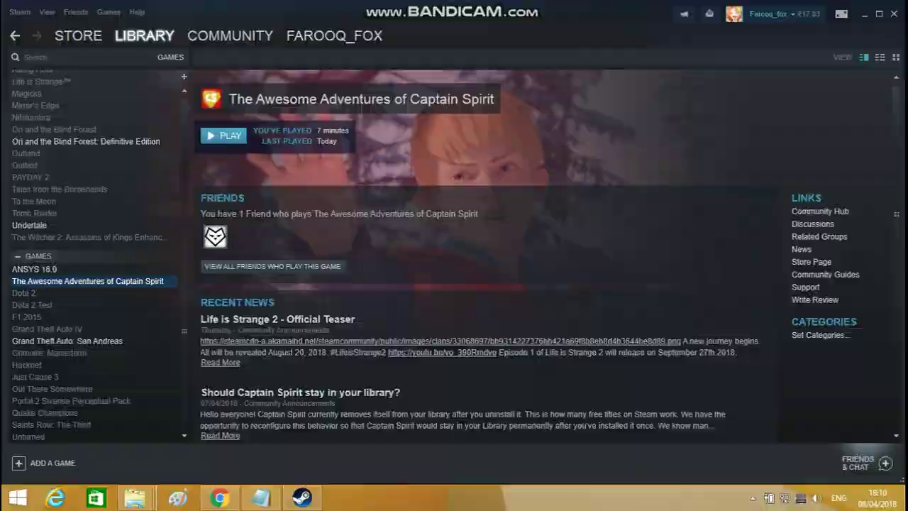
key("super+d")
left_click(263, 496)
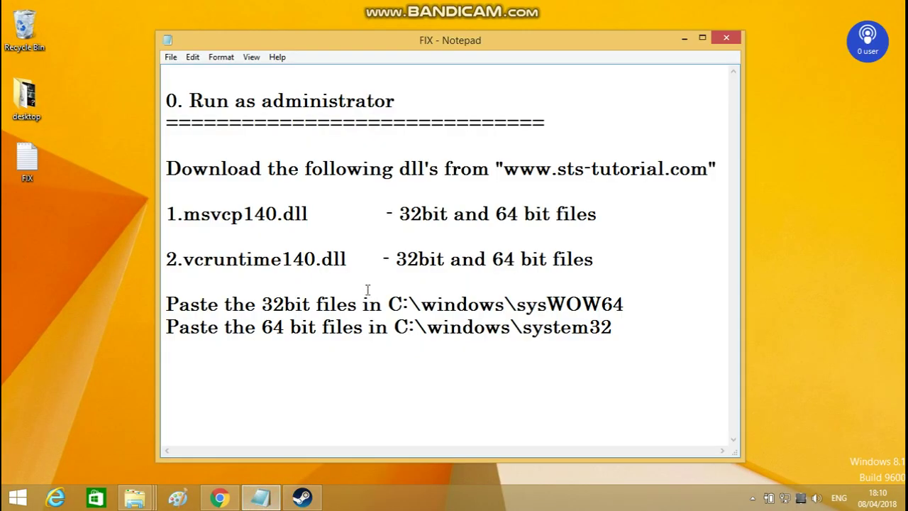
left_click_drag(404, 101, 190, 101)
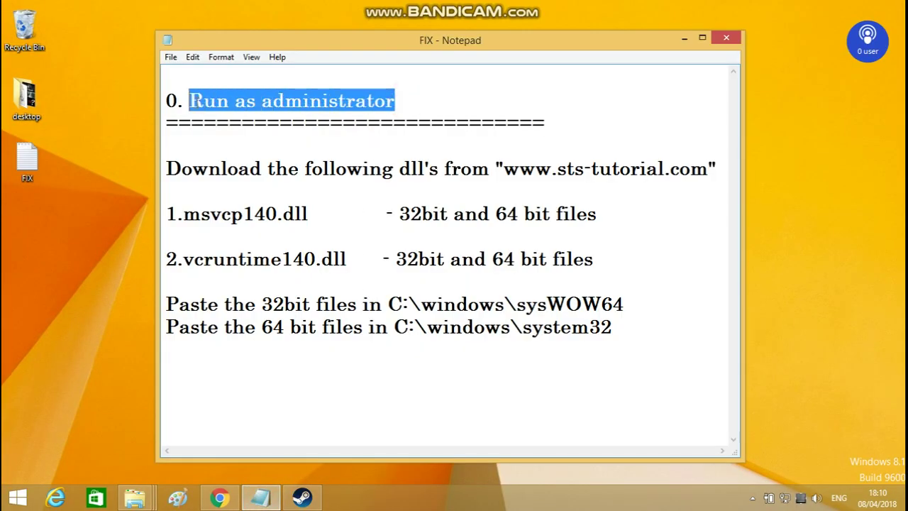
left_click(515, 102)
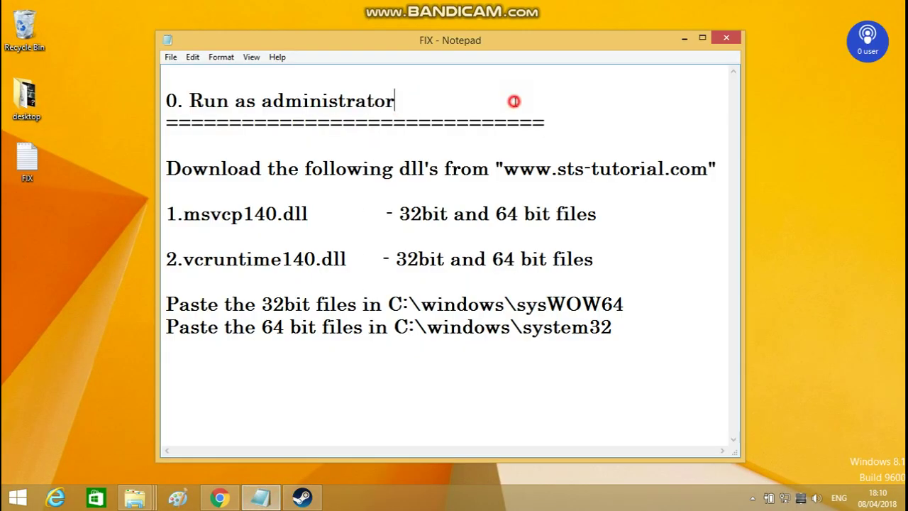
Go to Steam (E:)\Steam\steamapps\common\CaptainSpirit\CaptainSpirit\Binaries\Win64 and bring up CaptainSpirit-Win64-Shipping's options
left_click(135, 496)
left_click(114, 426)
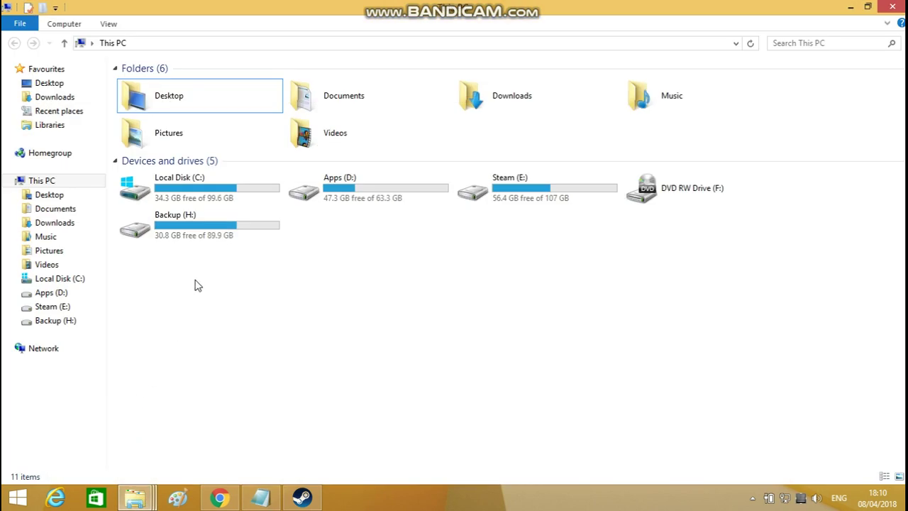
left_click(62, 308)
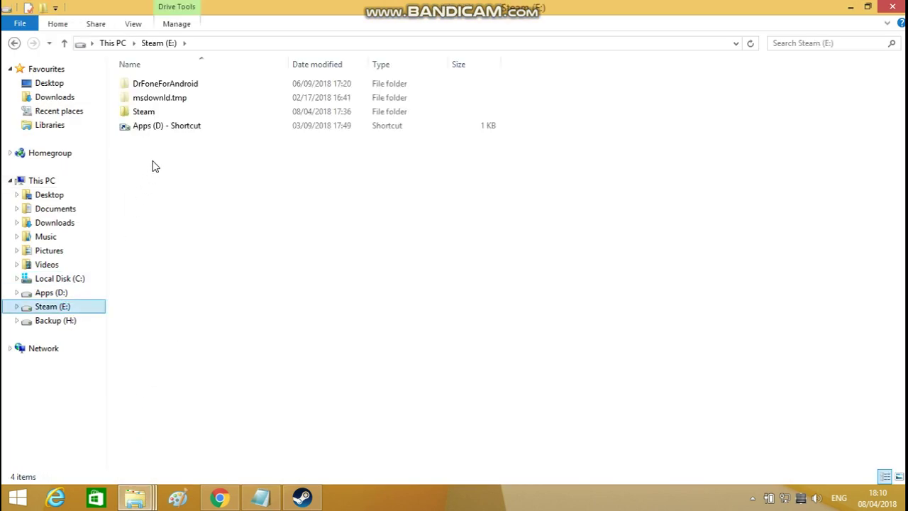
double_click(149, 114)
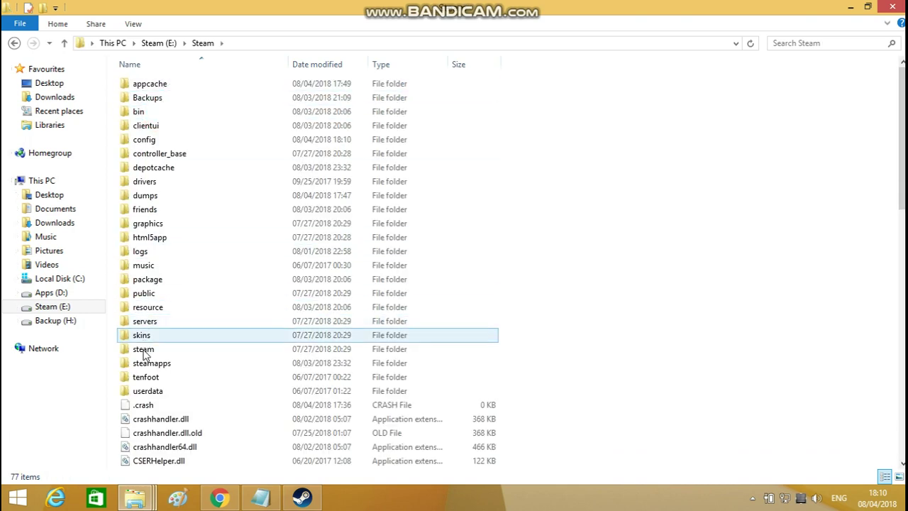
double_click(145, 360)
double_click(168, 86)
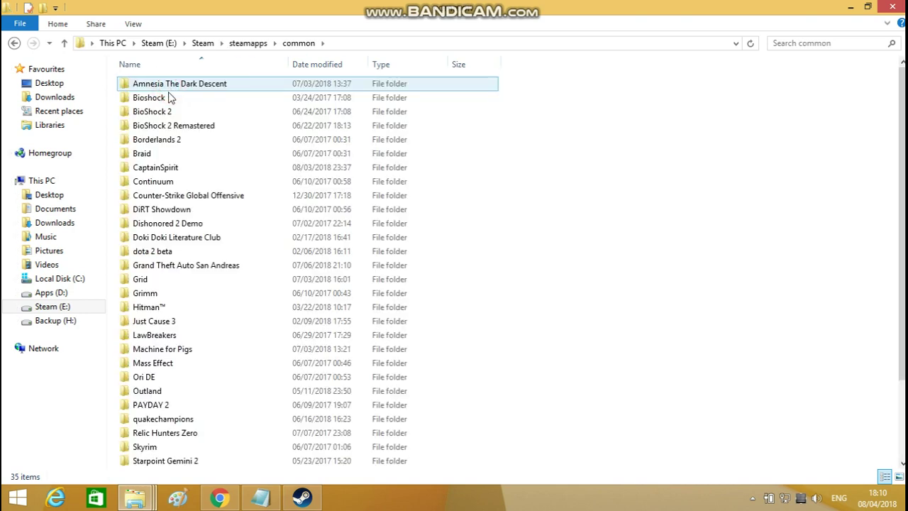
double_click(169, 168)
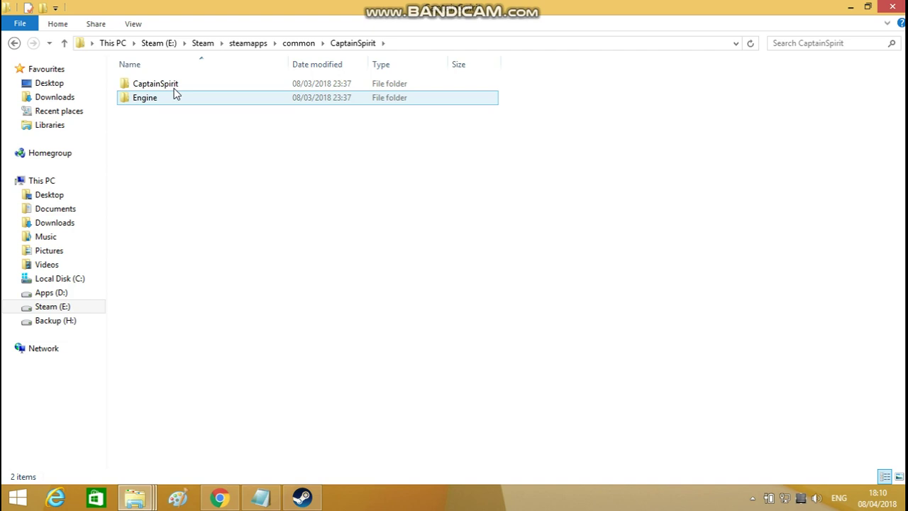
double_click(175, 85)
double_click(175, 84)
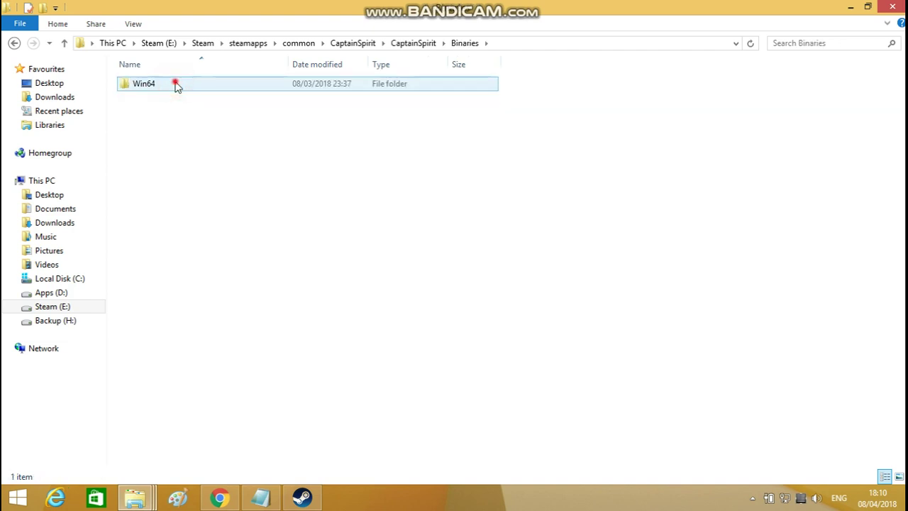
left_click(175, 83)
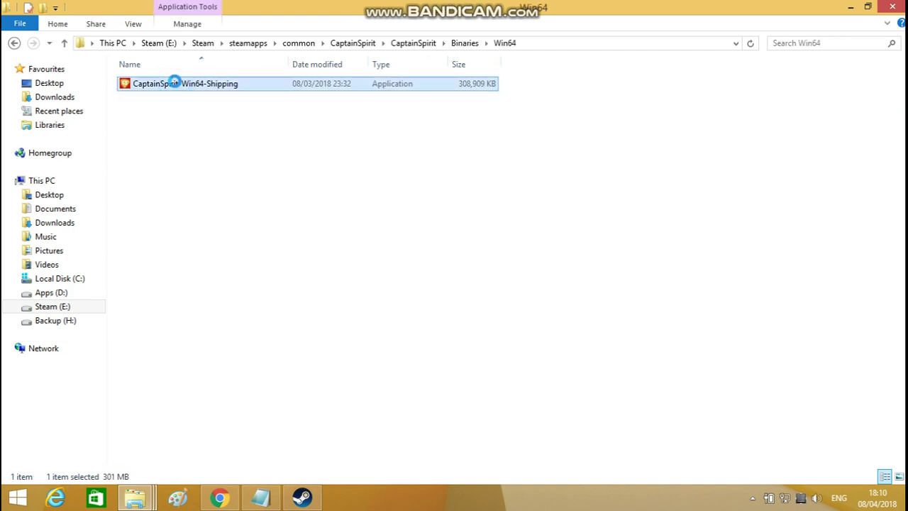
right_click(176, 85)
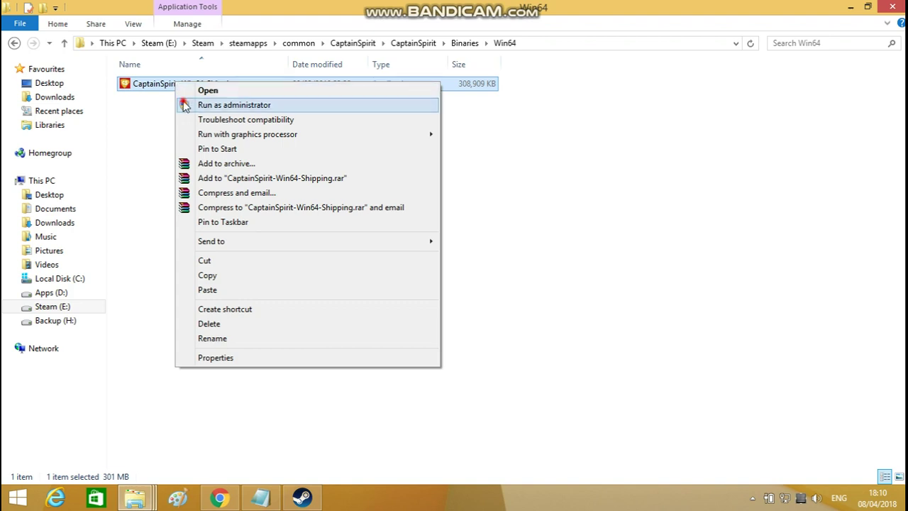
Run CaptainSpirit-Win64-Shipping as administrator and move the msvcp140.dll missing error aside
left_click(187, 105)
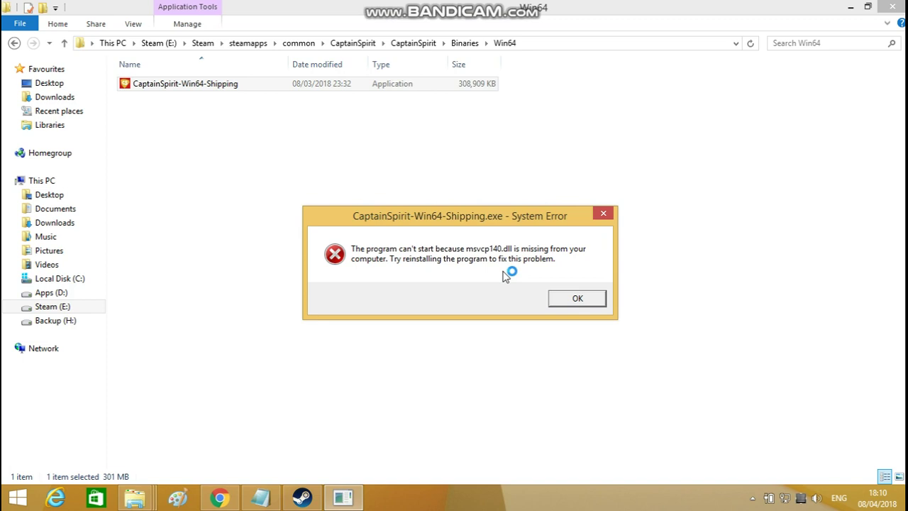
left_click_drag(496, 222, 507, 177)
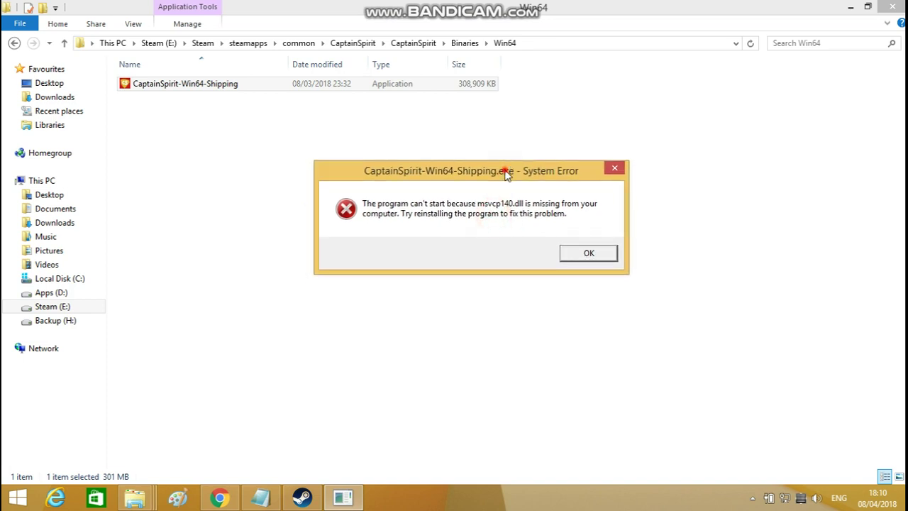
left_click_drag(506, 175, 497, 167)
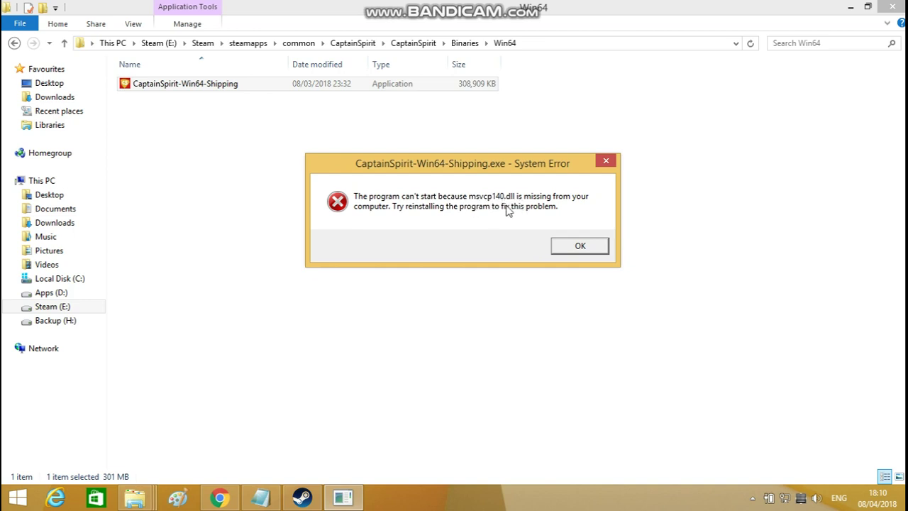
Dismiss the msvcp140.dll error, delete the '0. Run as administrator' note line, and select the DLL name and website
left_click(260, 498)
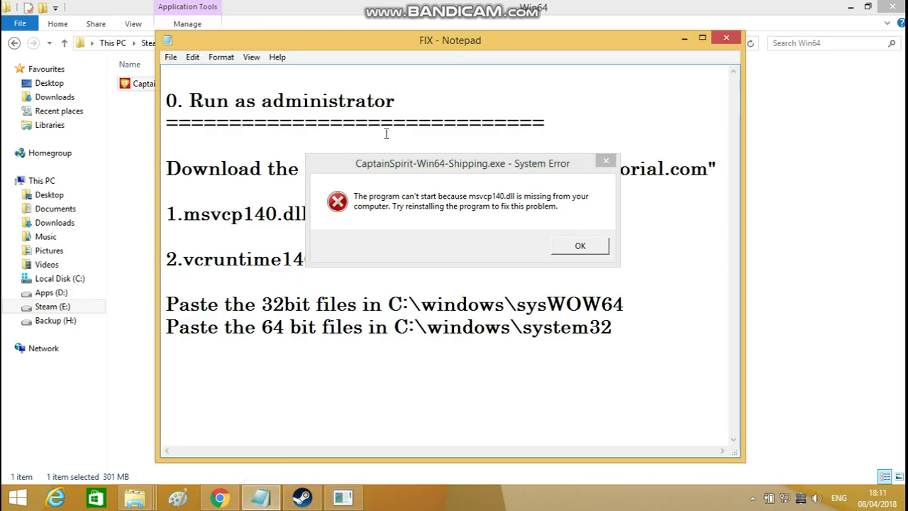
left_click(395, 105)
left_click(576, 245)
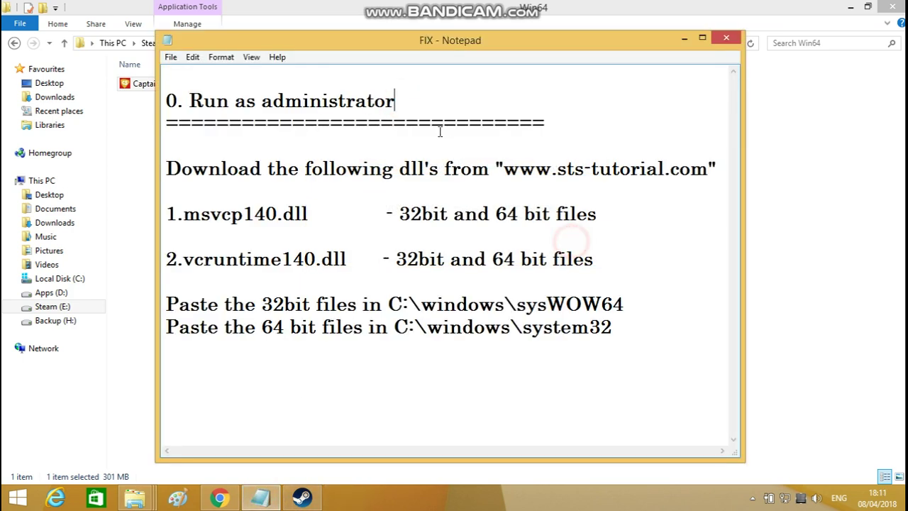
left_click_drag(397, 102, 158, 102)
key("Delete")
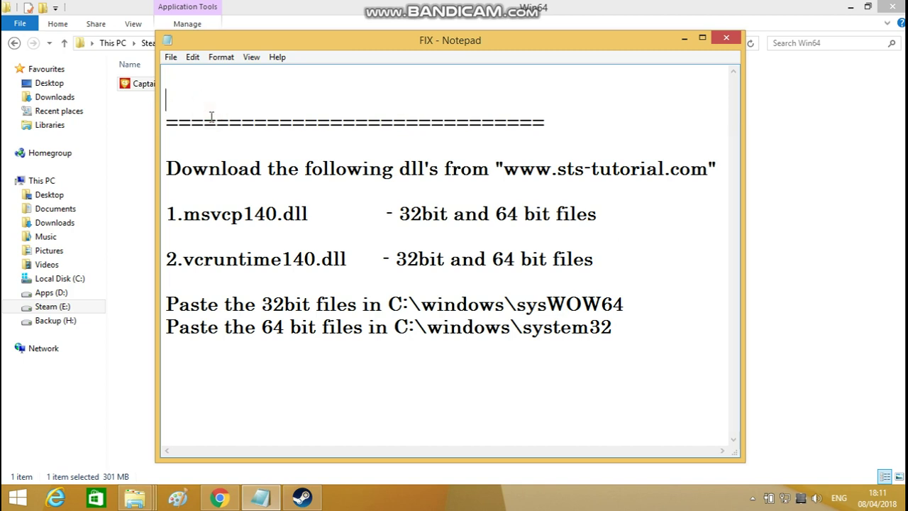
left_click_drag(168, 212, 314, 214)
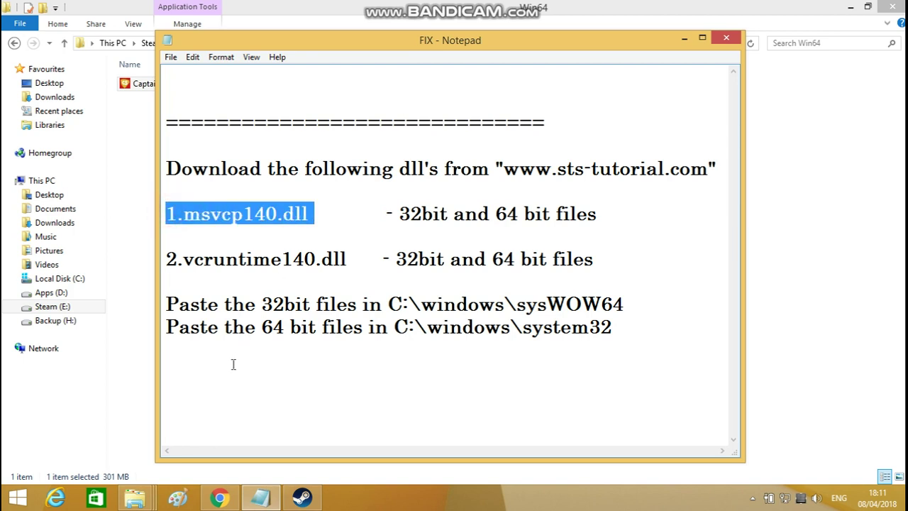
left_click_drag(505, 164, 710, 165)
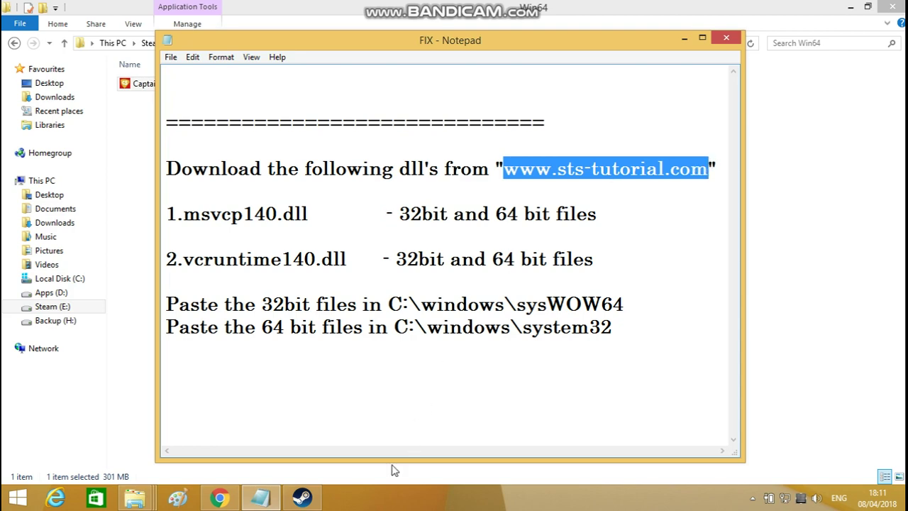
left_click(220, 498)
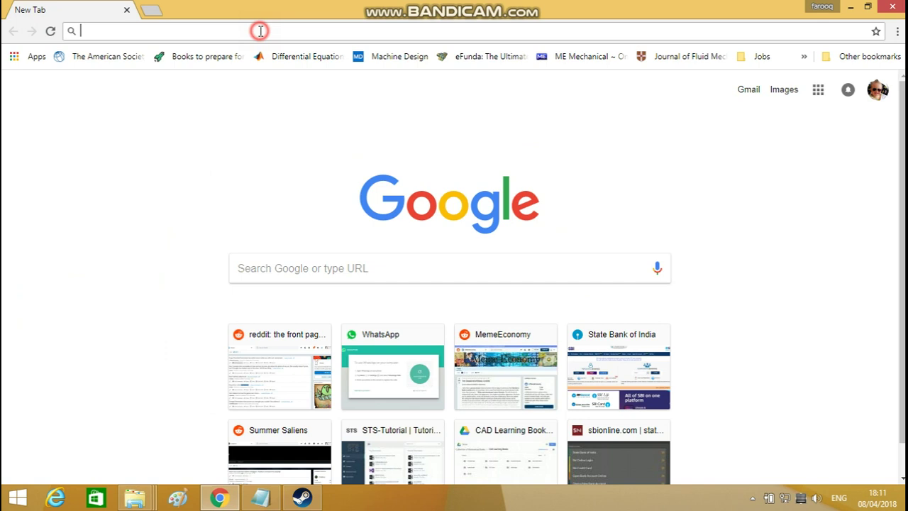
type("www.sts-tutorial.com")
type("4")
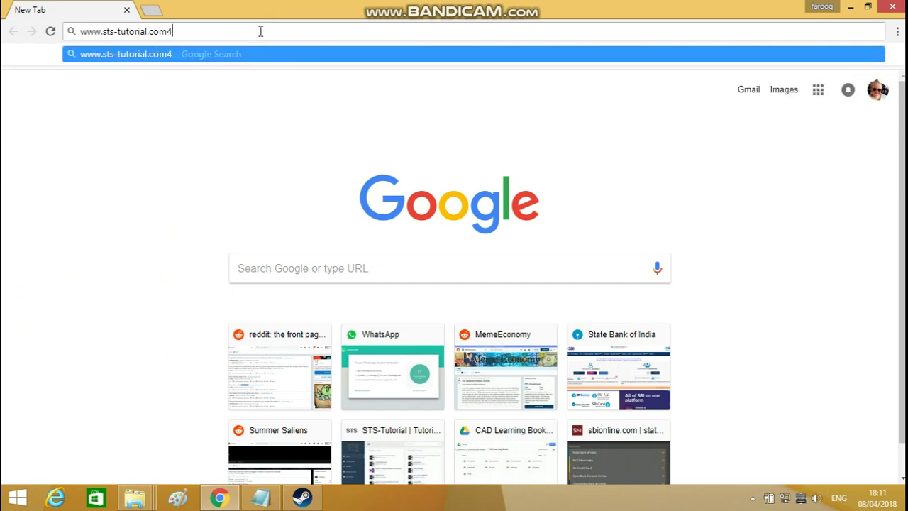
key("BackSpace")
key("Return")
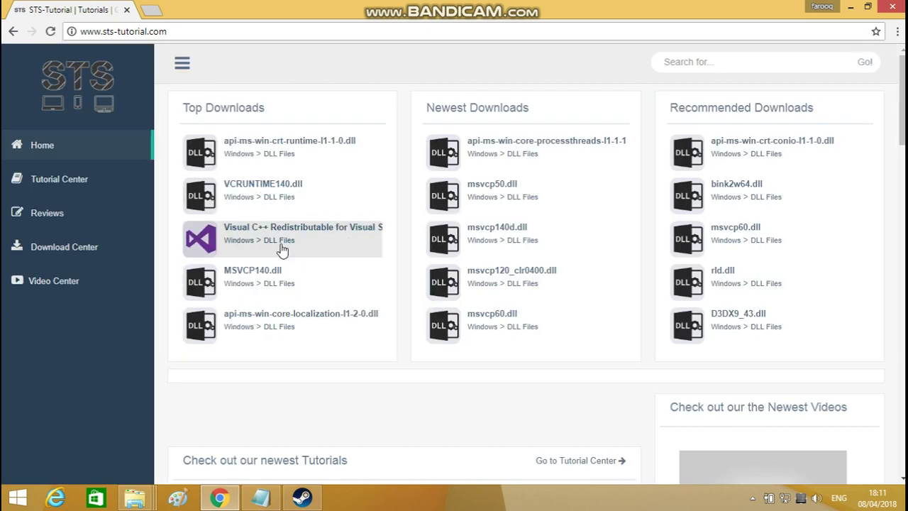
Open the MSVCP140.dll page and find its 32-Bit and 64-Bit downloads
left_click(268, 282)
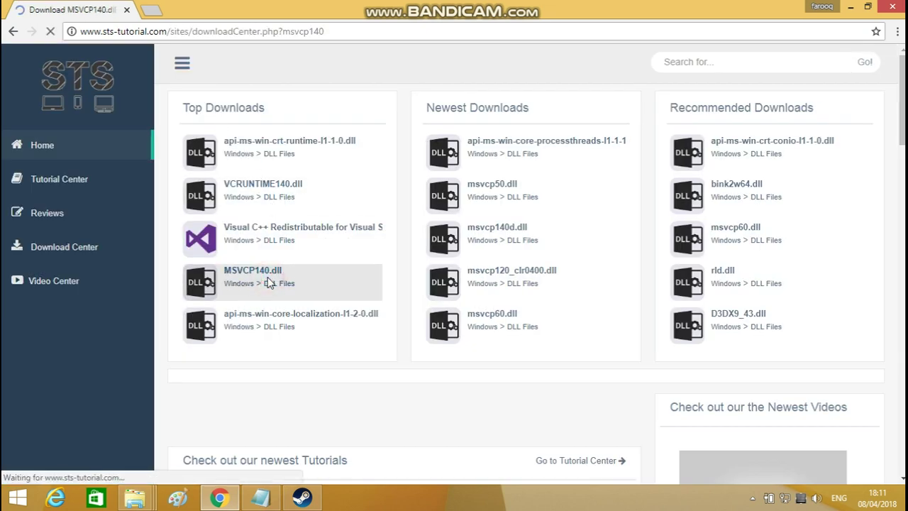
scroll(340, 162, "down", 1)
scroll(340, 162, "down", 5)
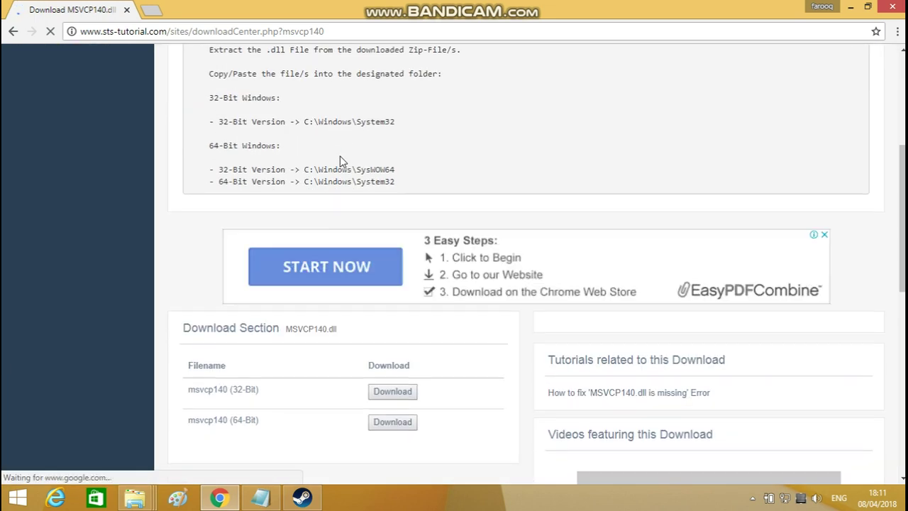
double_click(235, 261)
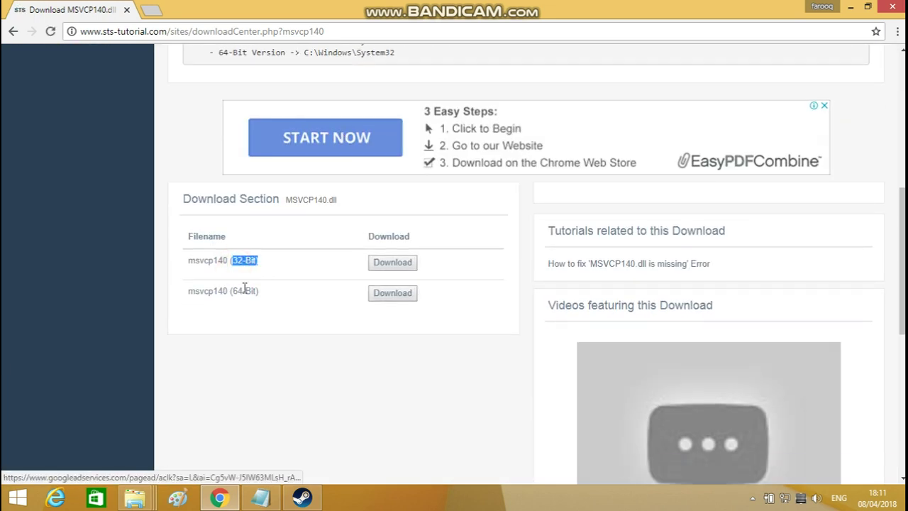
double_click(245, 291)
left_click(276, 292)
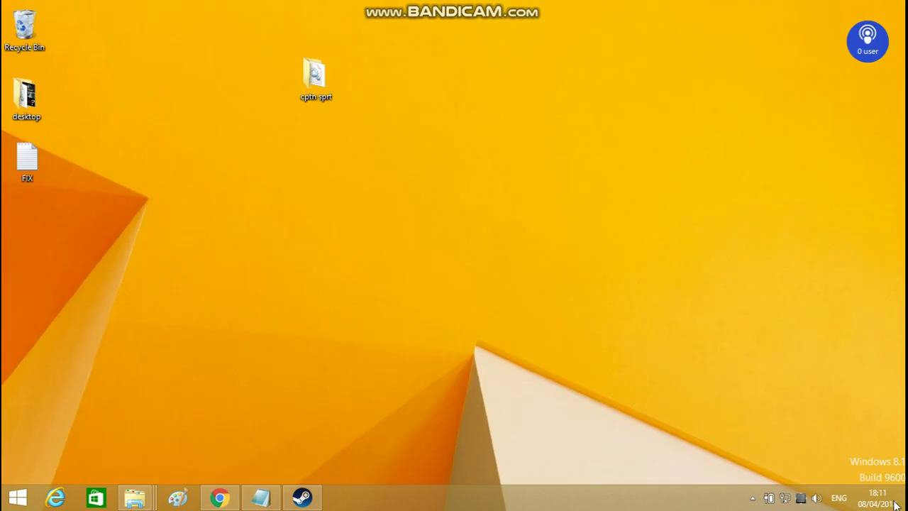
Extract the msvcp140 (32-Bit) archive into the cptn sprt folder
double_click(317, 75)
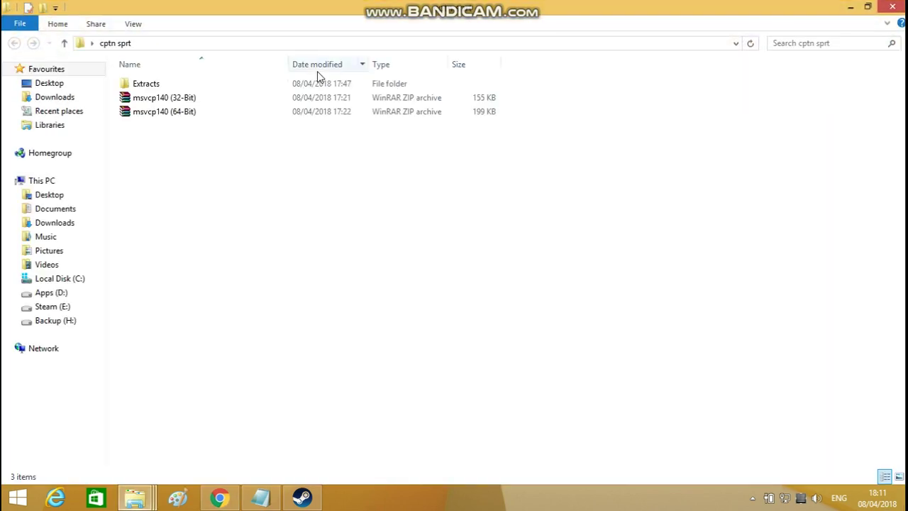
left_click(274, 98)
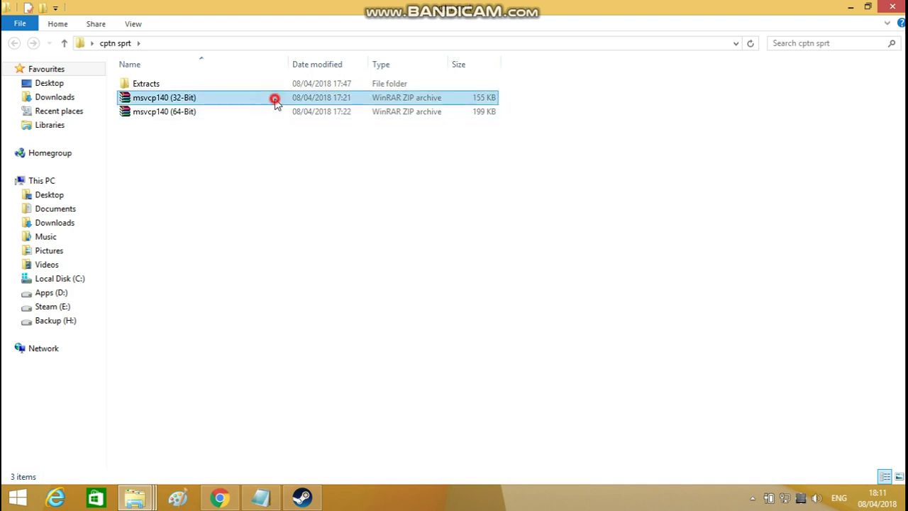
left_click(225, 83)
right_click(227, 98)
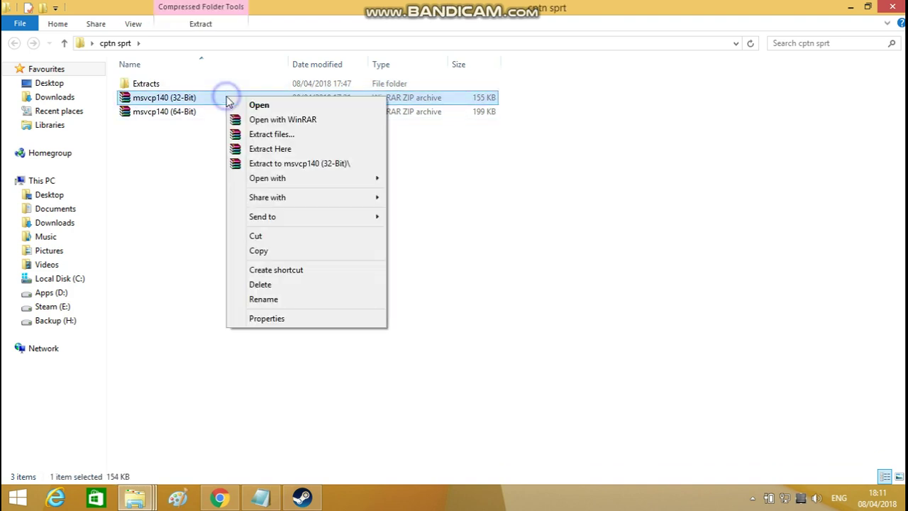
left_click(264, 148)
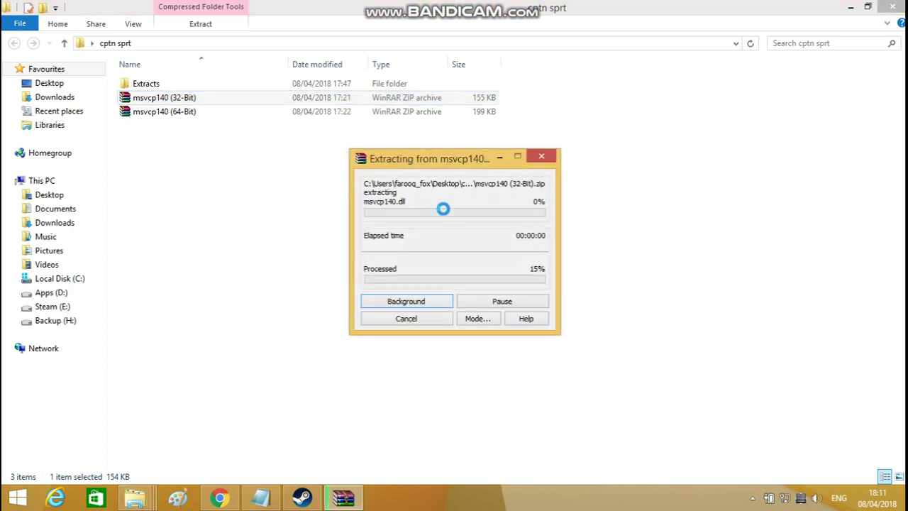
Permanently delete the __MACOSX folder from cptn sprt
right_click(227, 117)
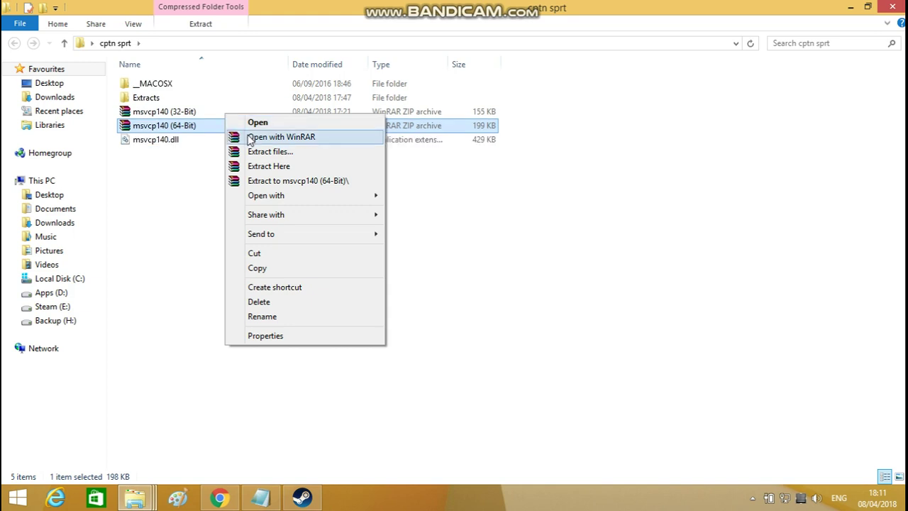
left_click(188, 172)
left_click(182, 84)
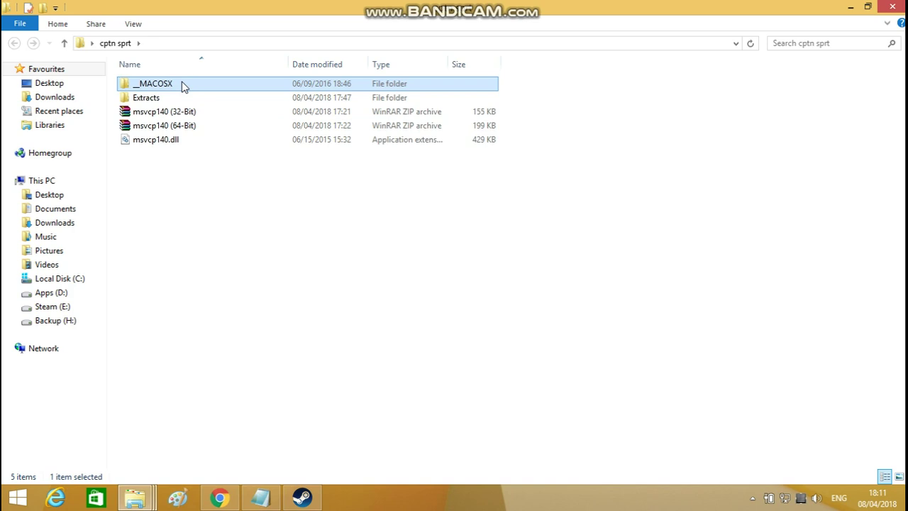
key("shift+Delete")
key("Return")
Set up extracting the msvcp140 (64-Bit) archive into Desktop\cptn sprt\Extracts
left_click(182, 113)
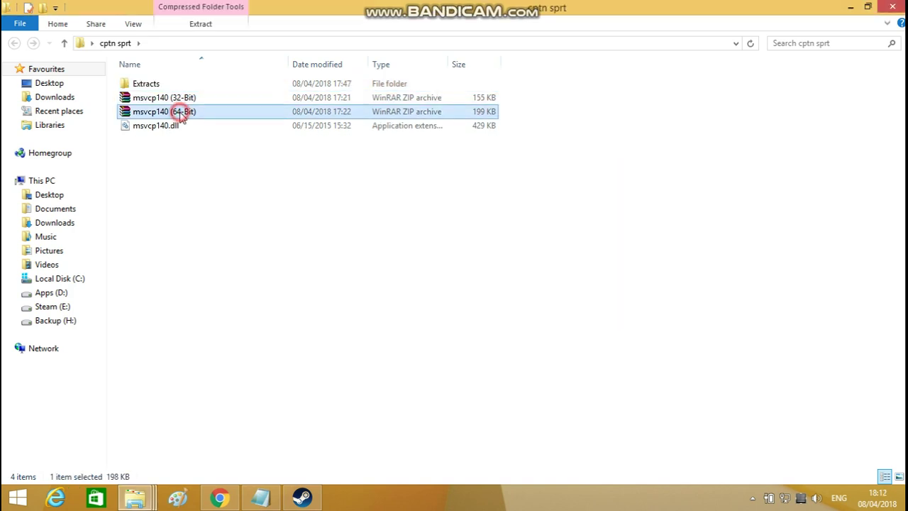
right_click(182, 115)
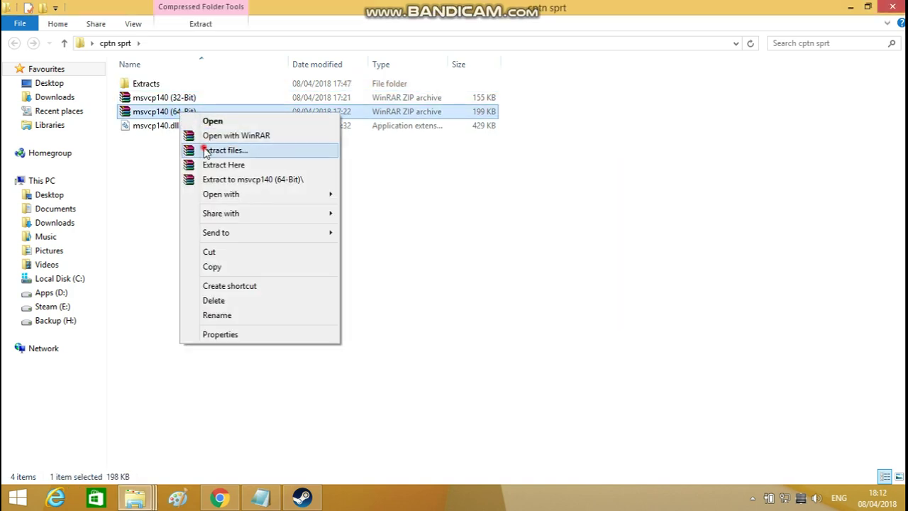
left_click(205, 151)
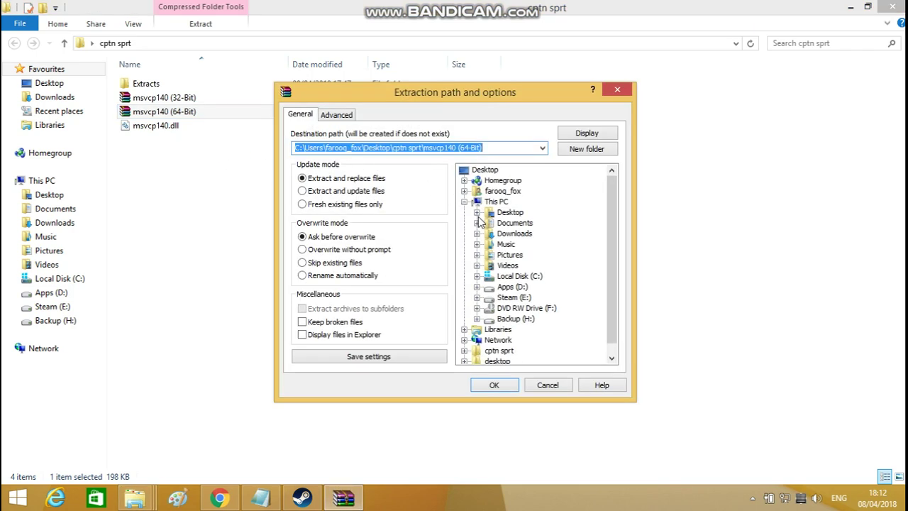
left_click(477, 213)
left_click(490, 223)
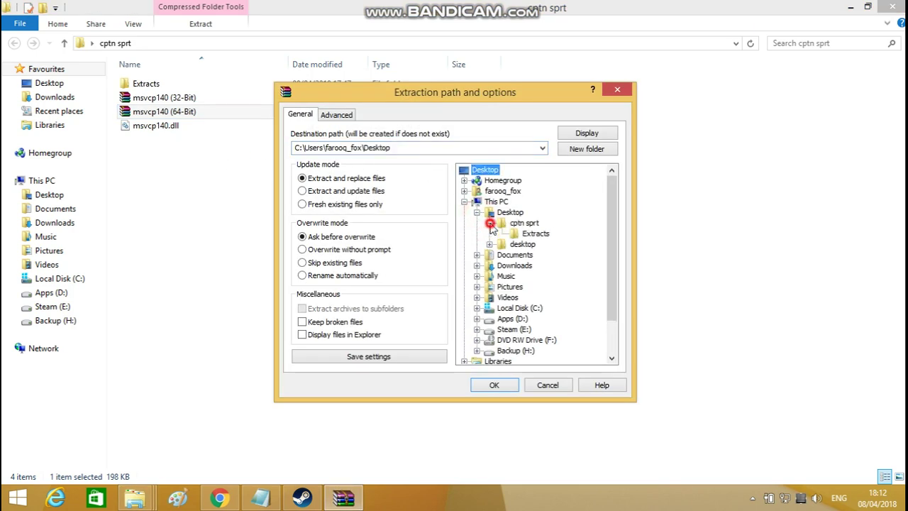
left_click(531, 234)
Extract the 64-bit msvcp140.dll into Extracts and check the extracted file
left_click(486, 386)
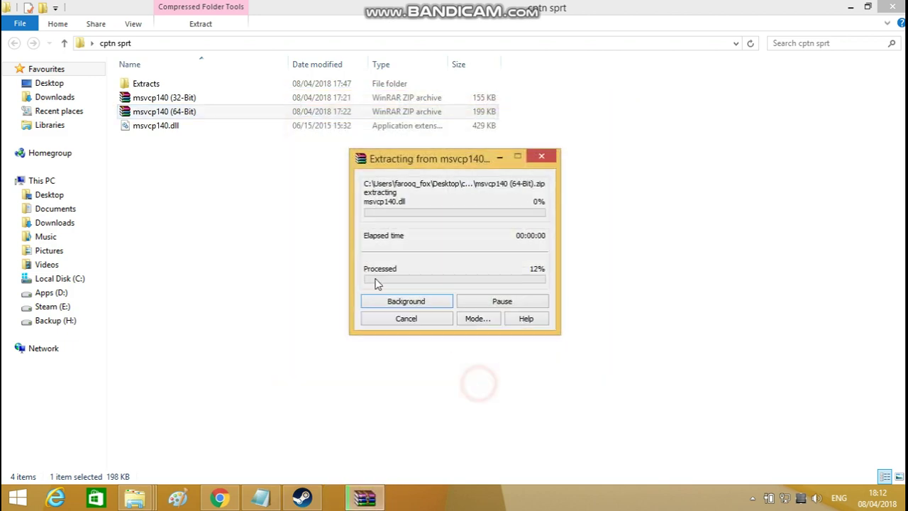
left_click(209, 128)
double_click(190, 88)
left_click(178, 100)
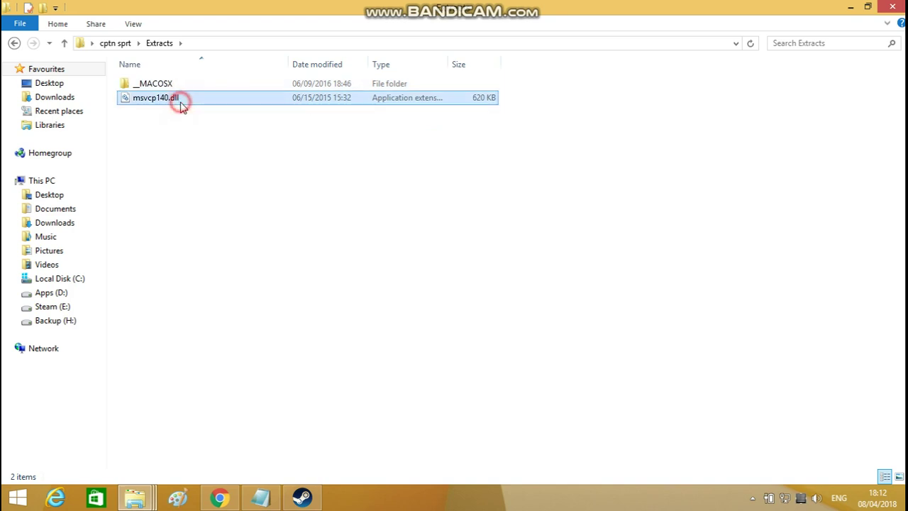
Copy the 32-bit msvcp140.dll from cptn sprt and check the SysWOW64 path in the notes
left_click(14, 42)
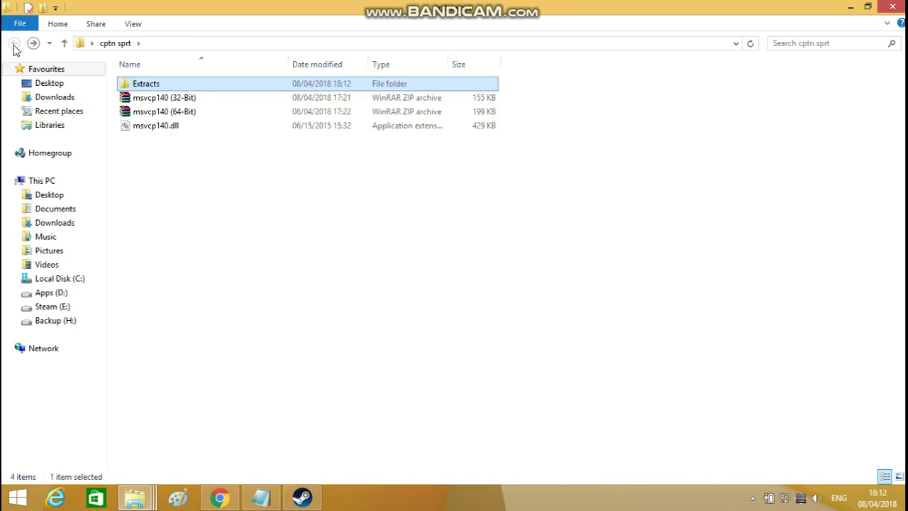
left_click(181, 127)
right_click(182, 132)
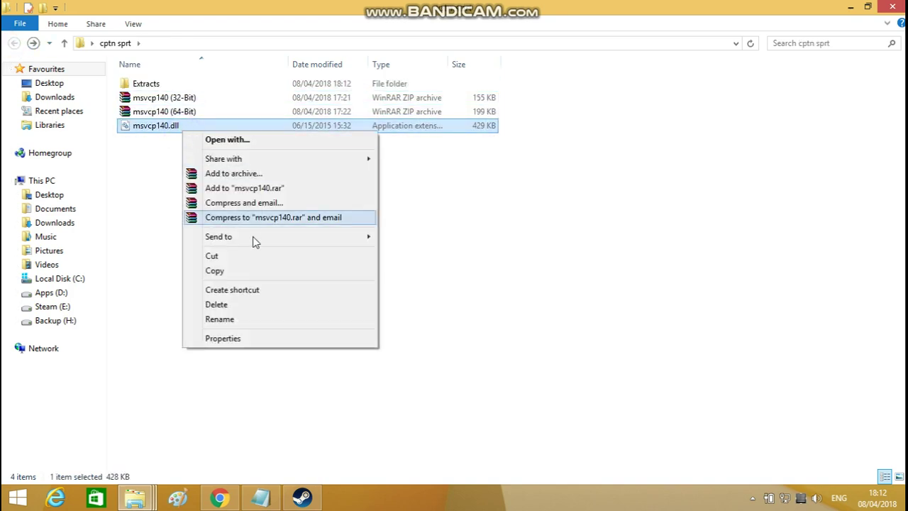
left_click(258, 271)
left_click(254, 491)
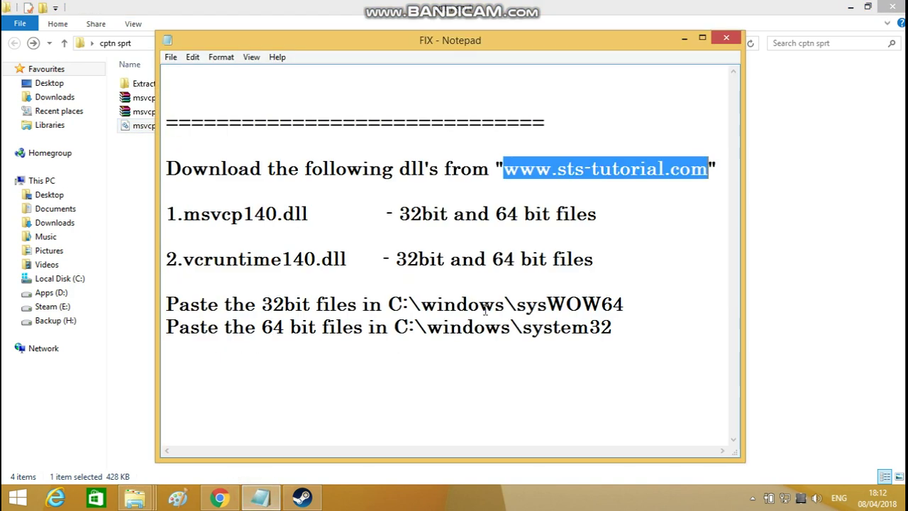
left_click_drag(624, 303, 389, 303)
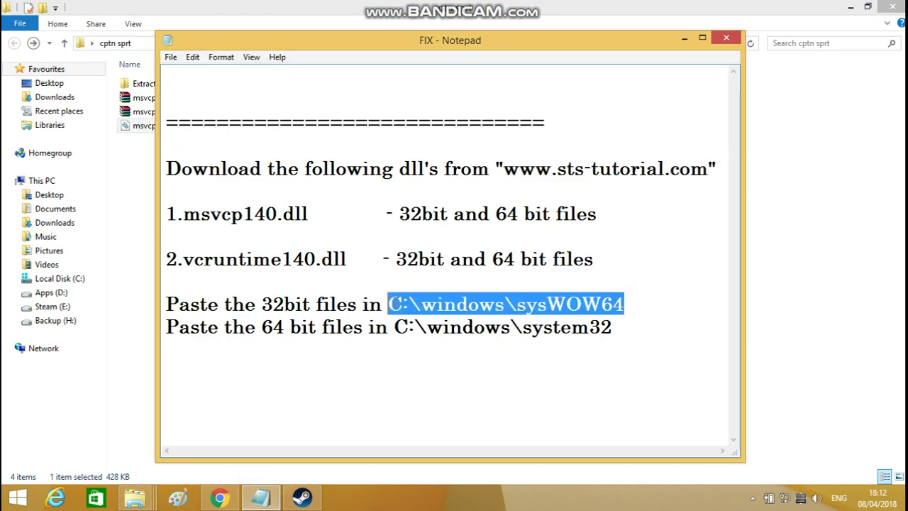
Open C:\Windows\SysWOW64 by searching the Windows folder for 'yswow'
left_click(142, 278)
mouse_move(135, 499)
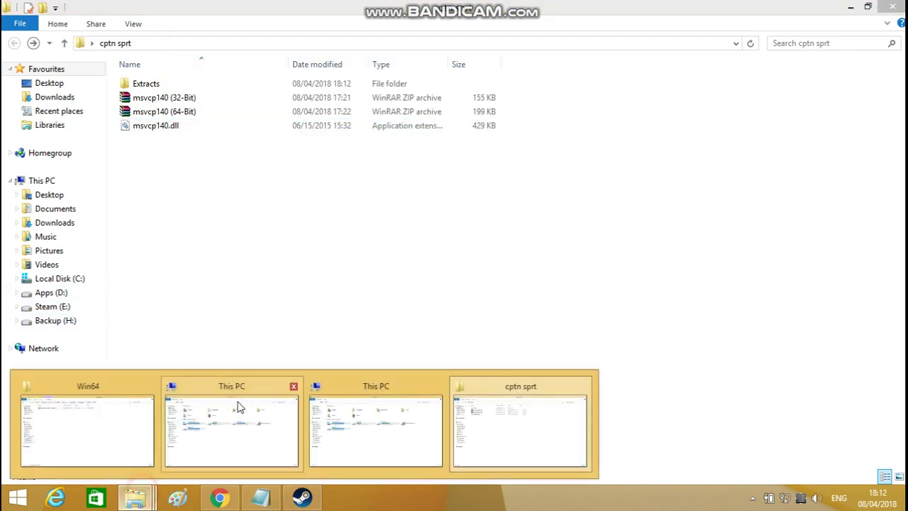
left_click(240, 404)
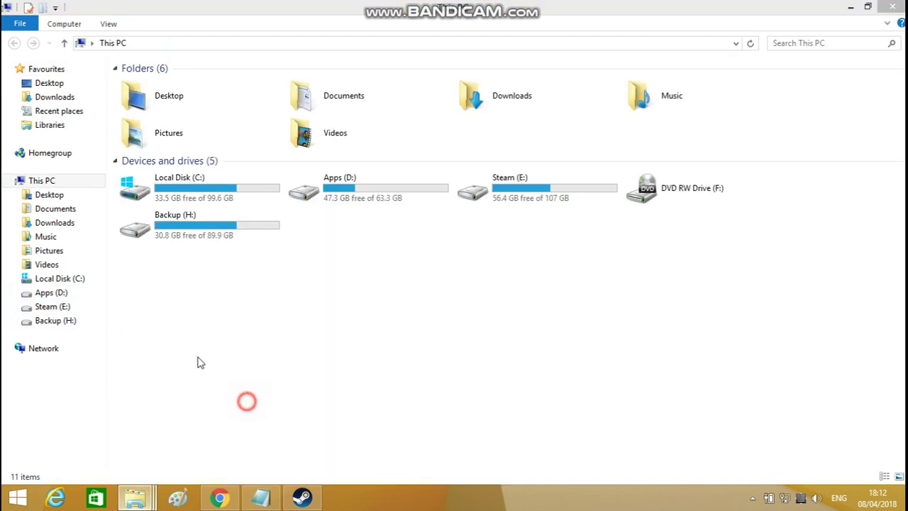
left_click(61, 284)
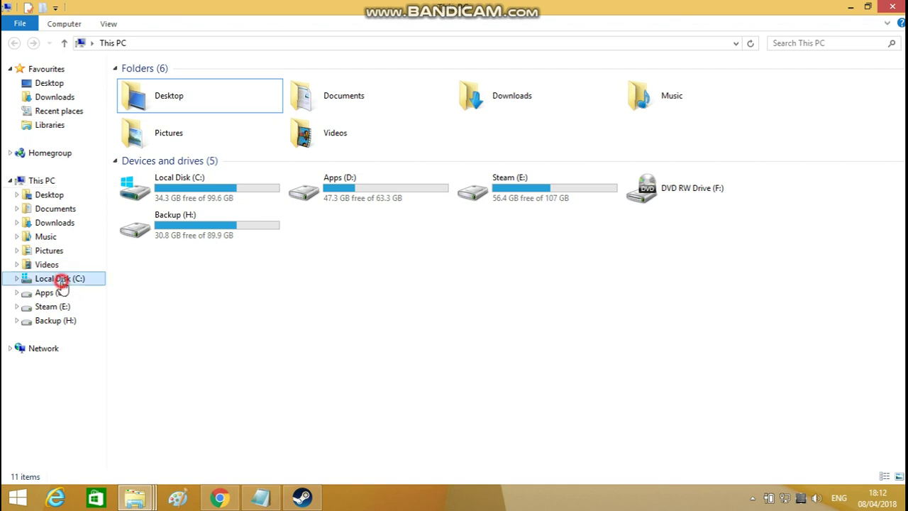
double_click(142, 267)
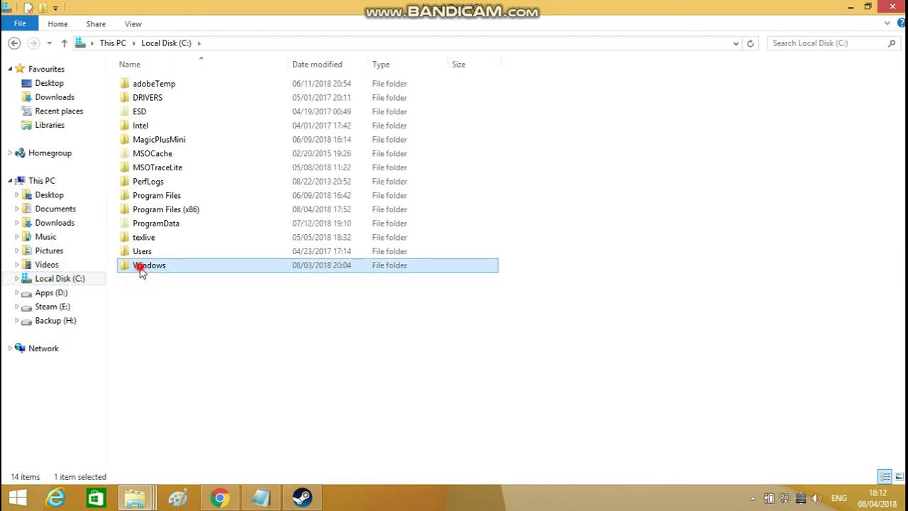
left_click(786, 44)
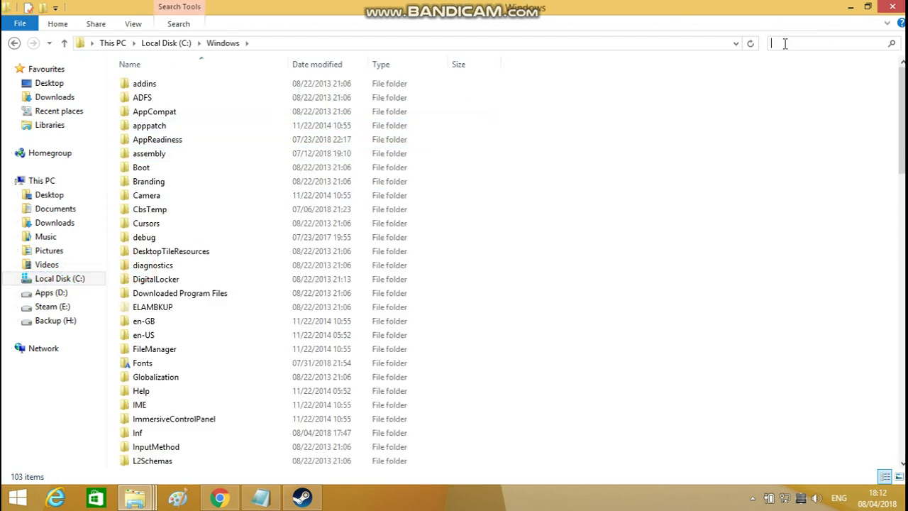
type("syswow")
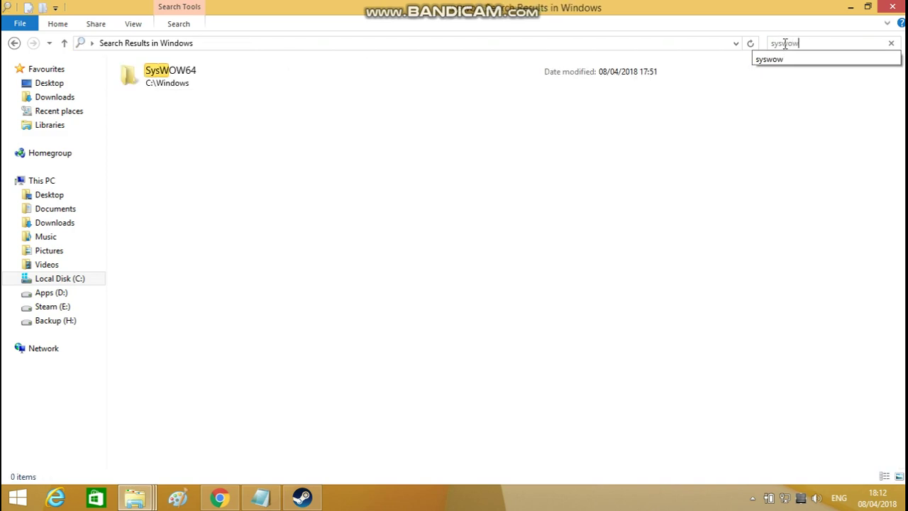
double_click(307, 74)
Paste msvcp140.dll into SysWOW64, approving the administrator permission prompt
right_click(814, 167)
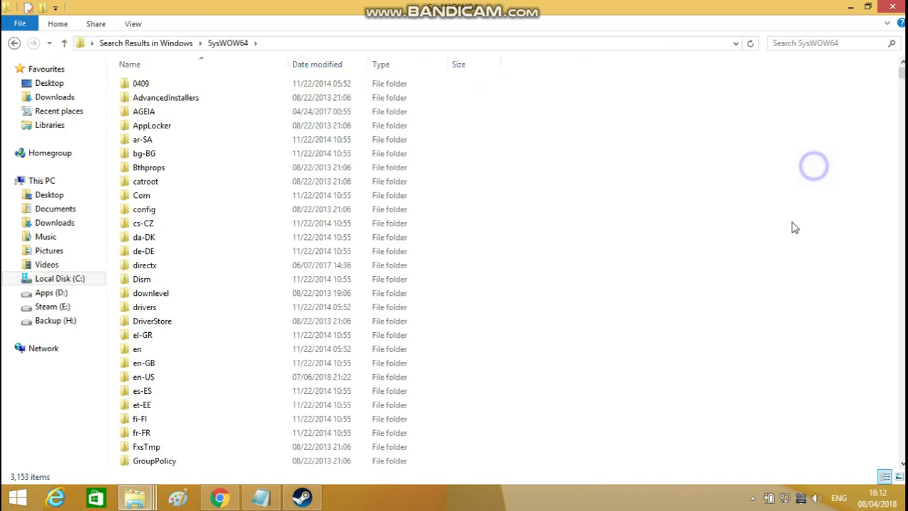
left_click(786, 237)
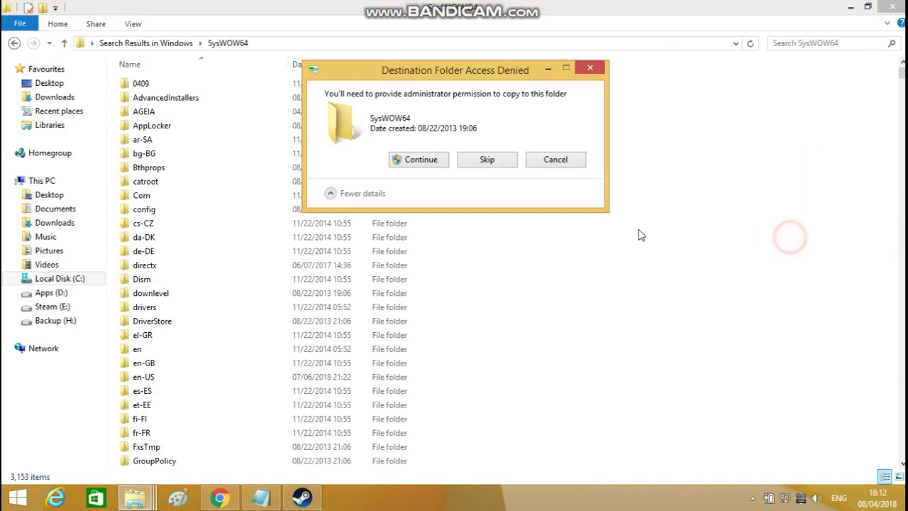
left_click(409, 162)
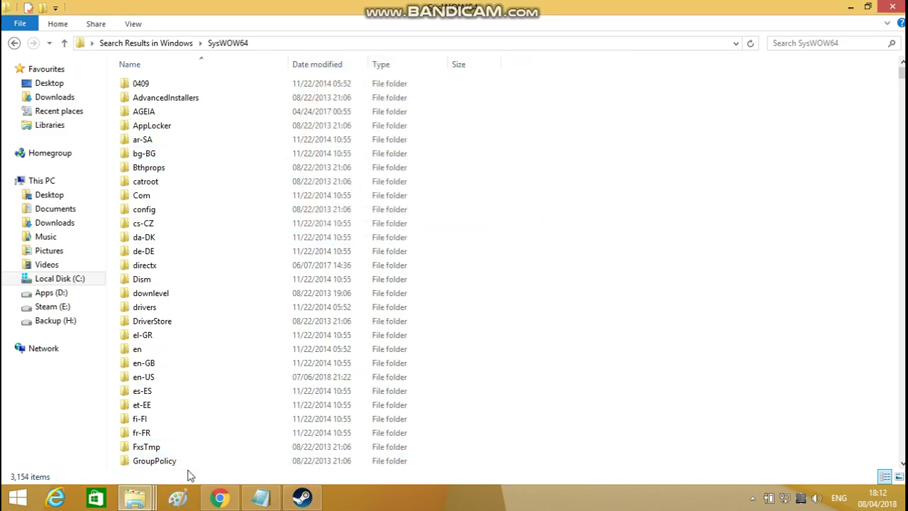
left_click(135, 497)
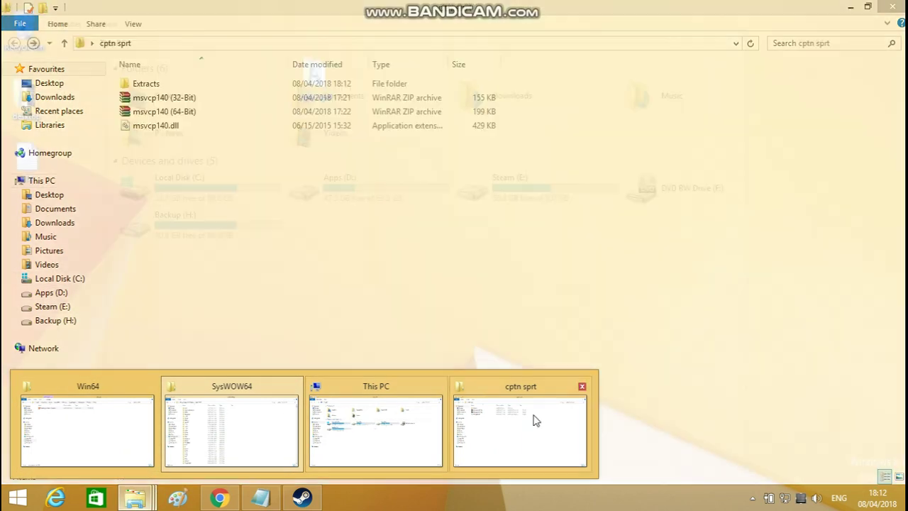
Copy the 64-bit msvcp140.dll from cptn sprt\Extracts
left_click(533, 415)
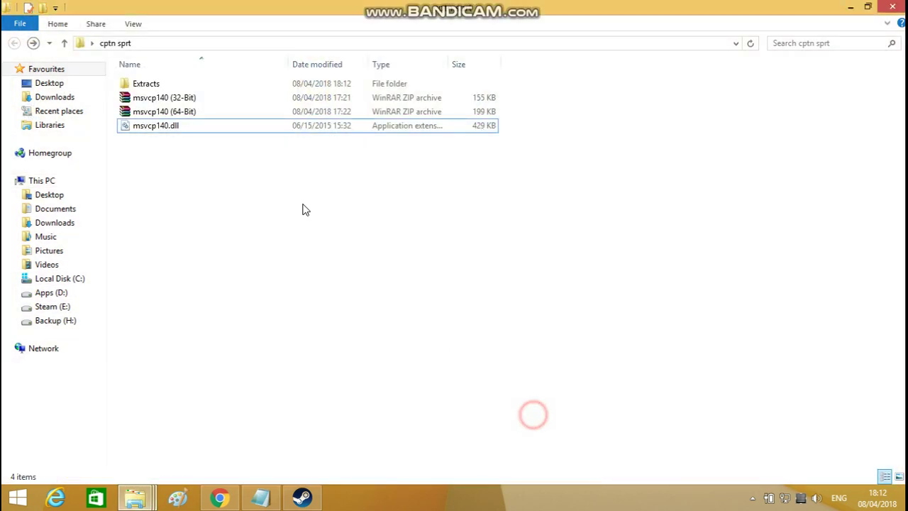
double_click(188, 86)
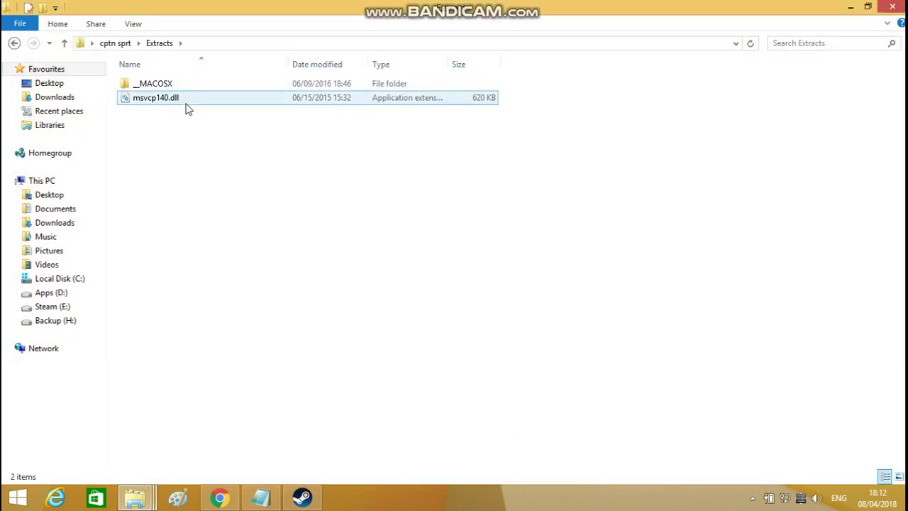
left_click(186, 103)
right_click(186, 108)
left_click(230, 246)
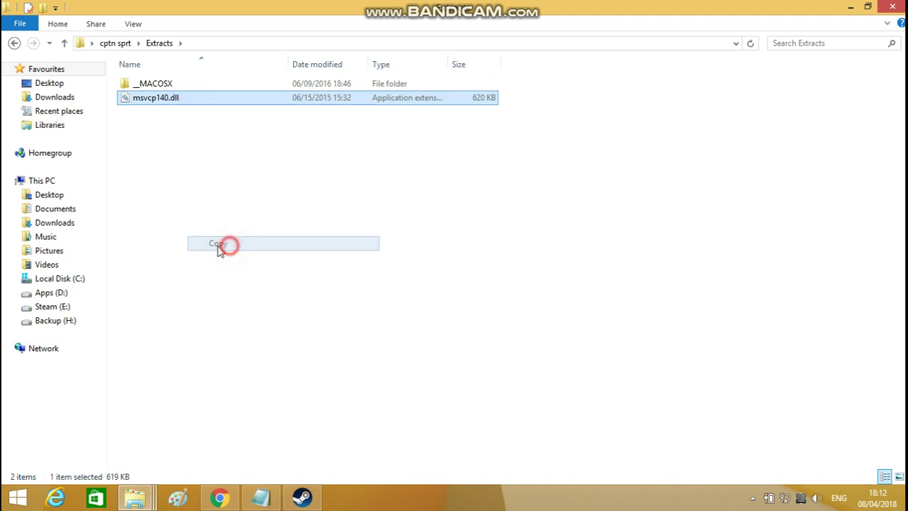
left_click(160, 264)
Check the C:\windows\system32 path in the notes and return Explorer to C:\Windows
left_click(260, 497)
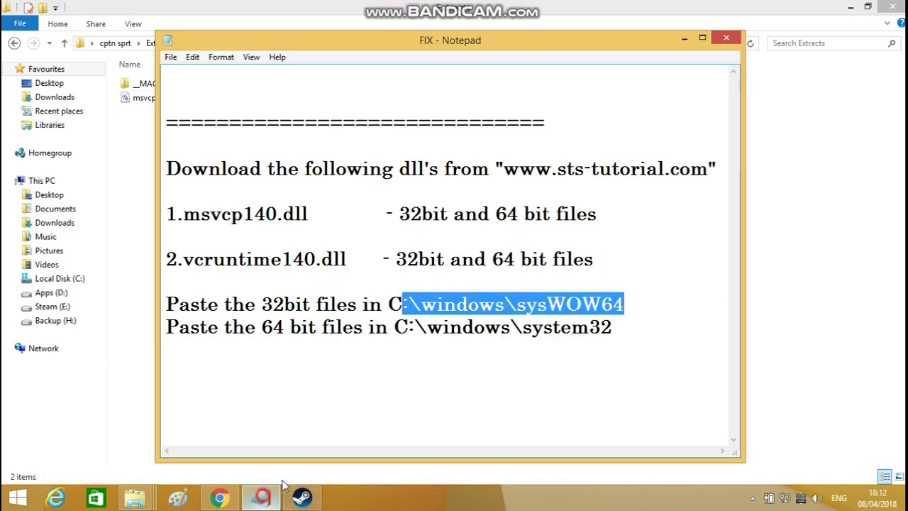
left_click_drag(628, 325, 392, 331)
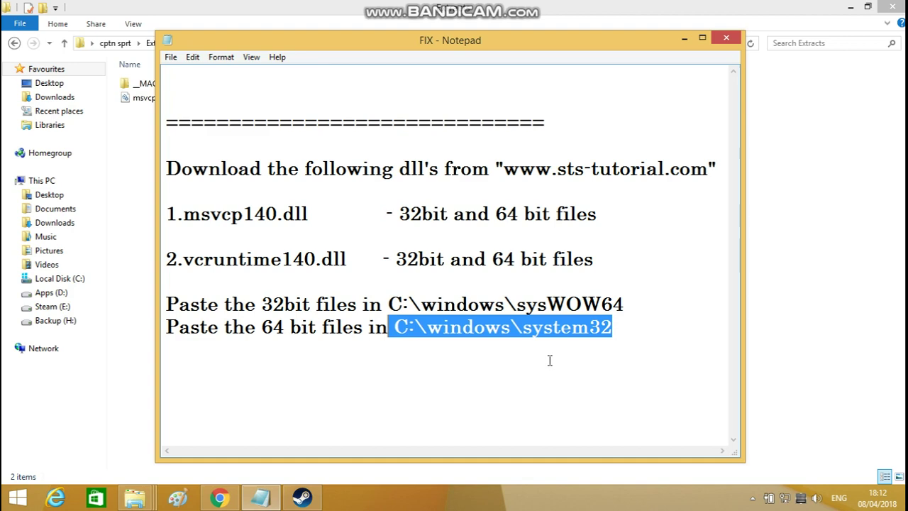
left_click(861, 369)
left_click(216, 495)
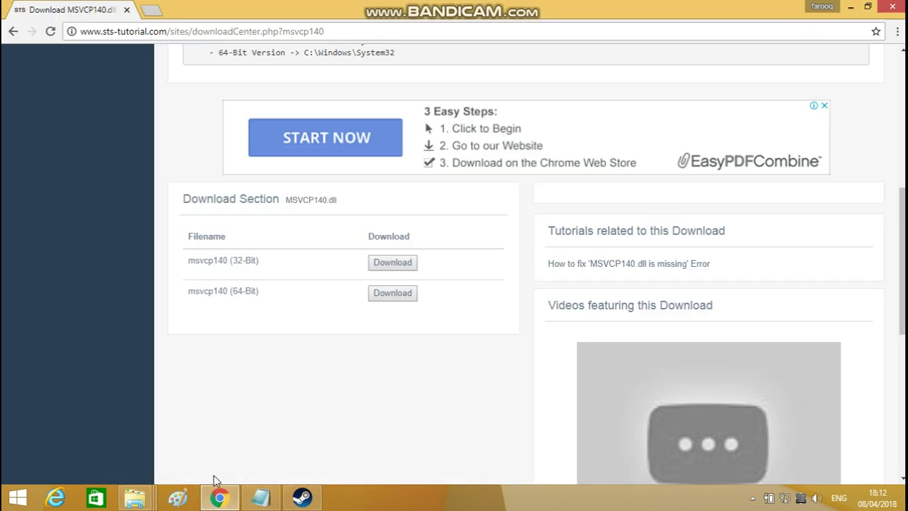
mouse_move(134, 498)
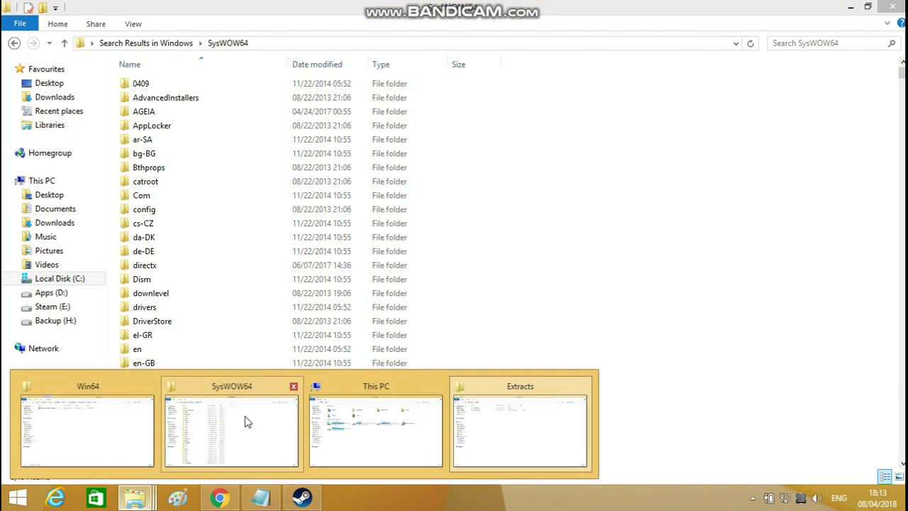
left_click(245, 420)
left_click(14, 43)
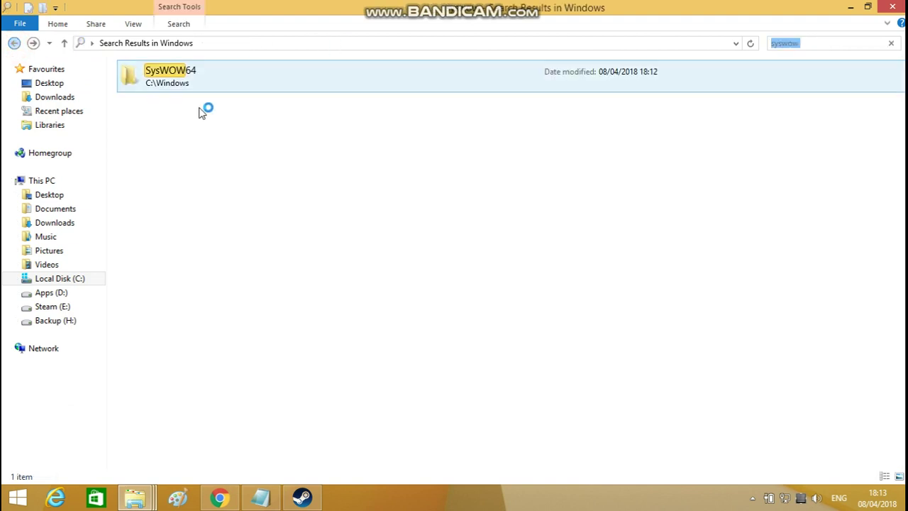
left_click(11, 43)
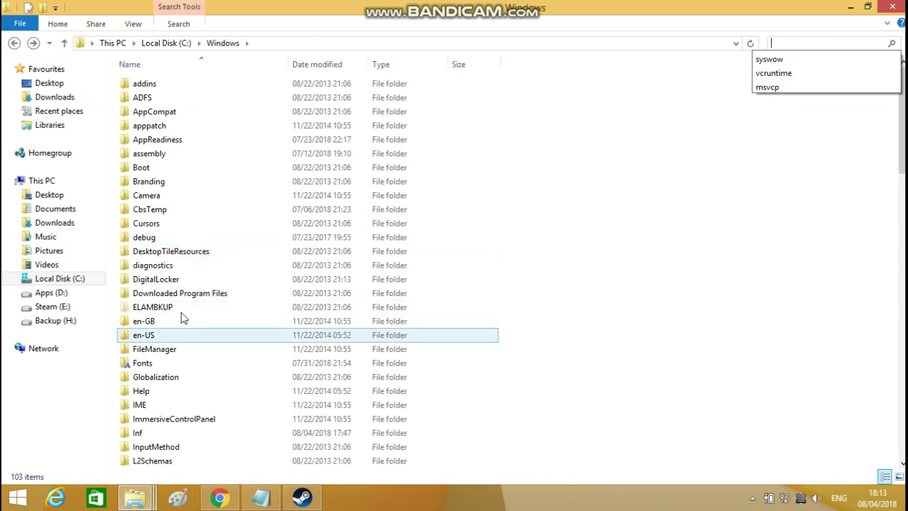
Search C:\Windows for '32' and open the System32 folder
left_click(798, 43)
type("system")
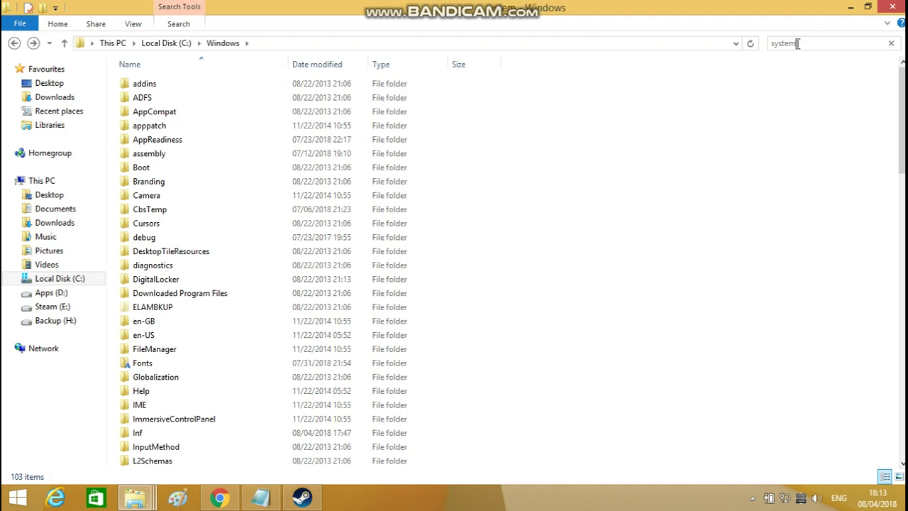
type("32")
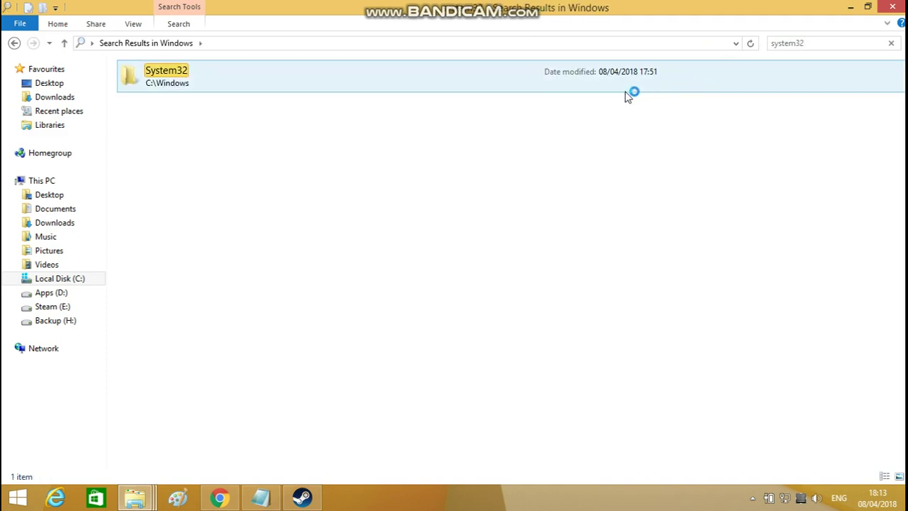
left_click(577, 93)
double_click(578, 92)
Paste the 64-bit msvcp140.dll into System32, approving the administrator prompt
right_click(728, 126)
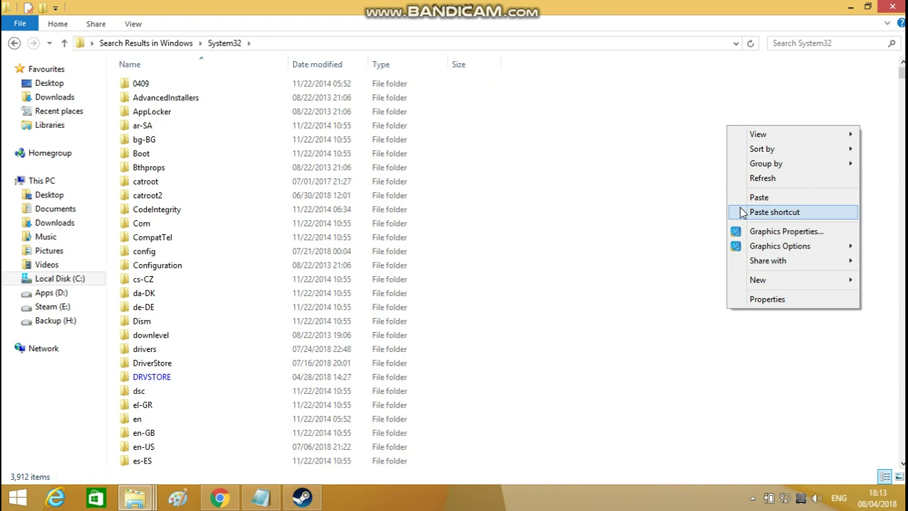
left_click(741, 196)
left_click(443, 160)
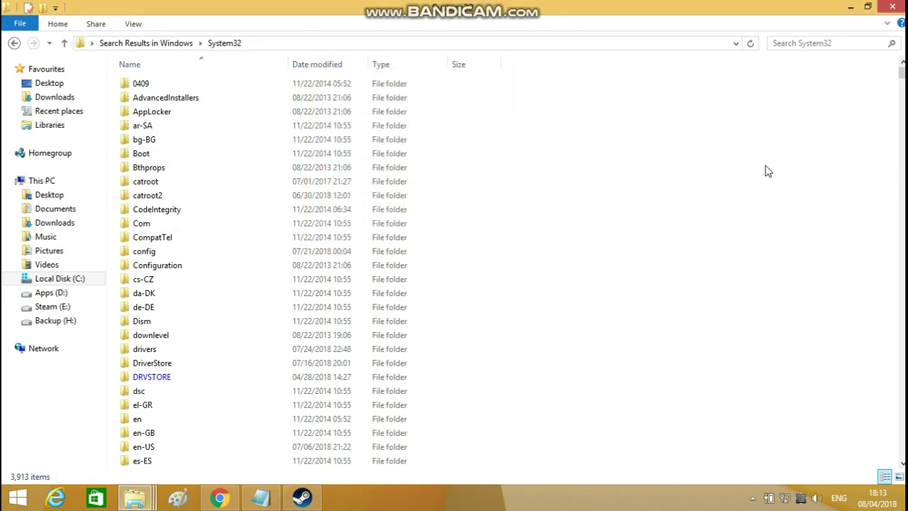
left_click(680, 172)
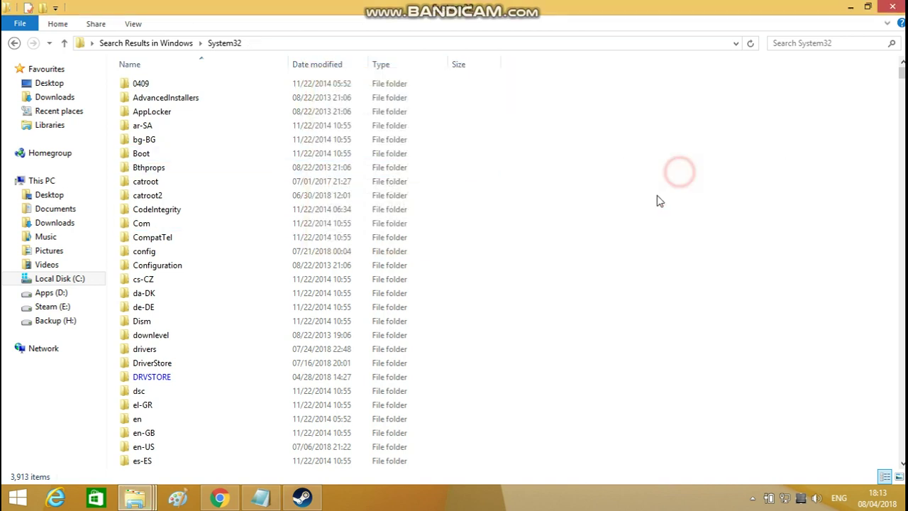
left_click(251, 308)
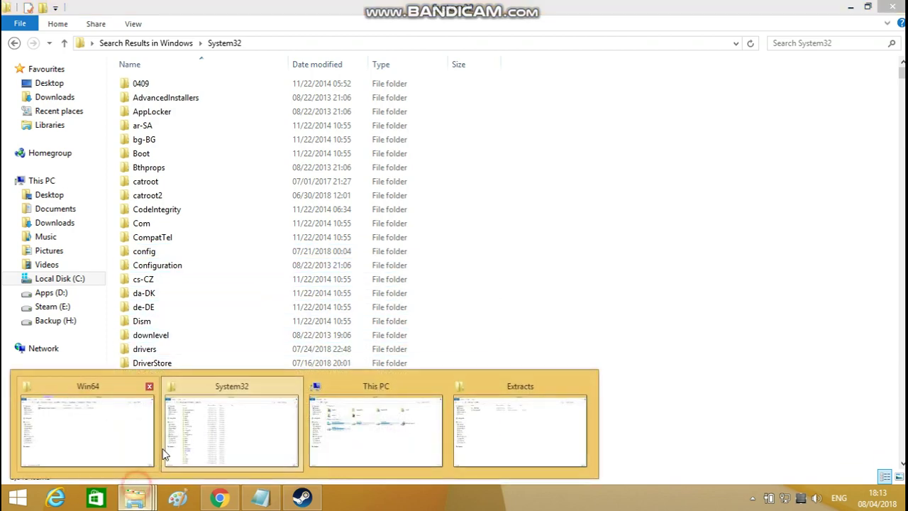
Relaunch CaptainSpirit-Win64-Shipping as administrator and dismiss the vcruntime140.dll missing error
left_click(106, 430)
double_click(206, 84)
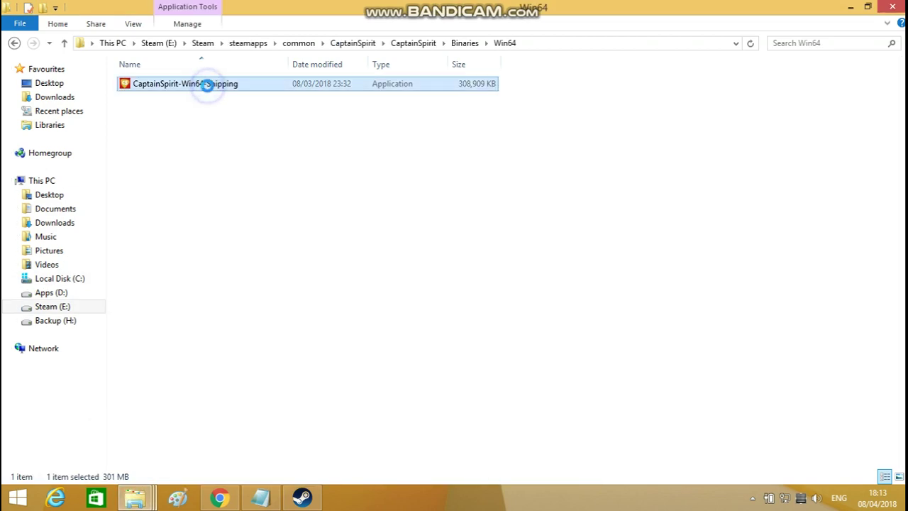
right_click(206, 84)
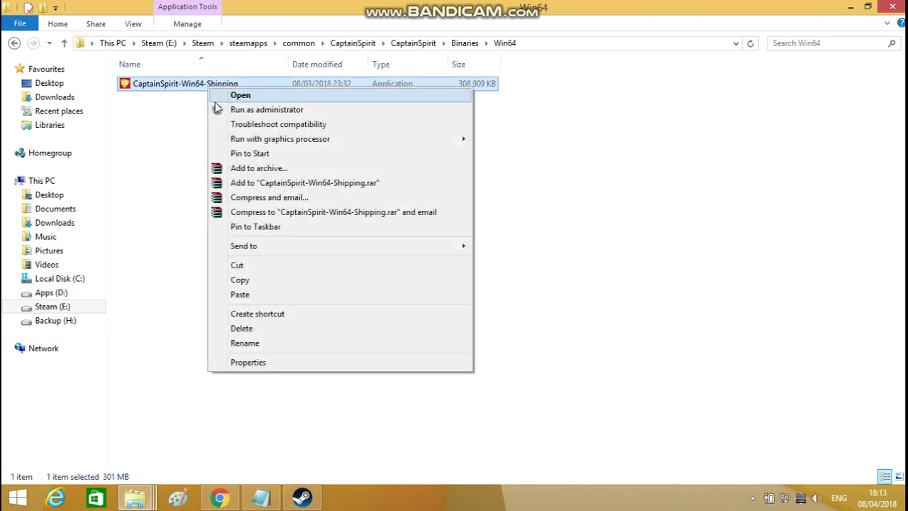
left_click(219, 109)
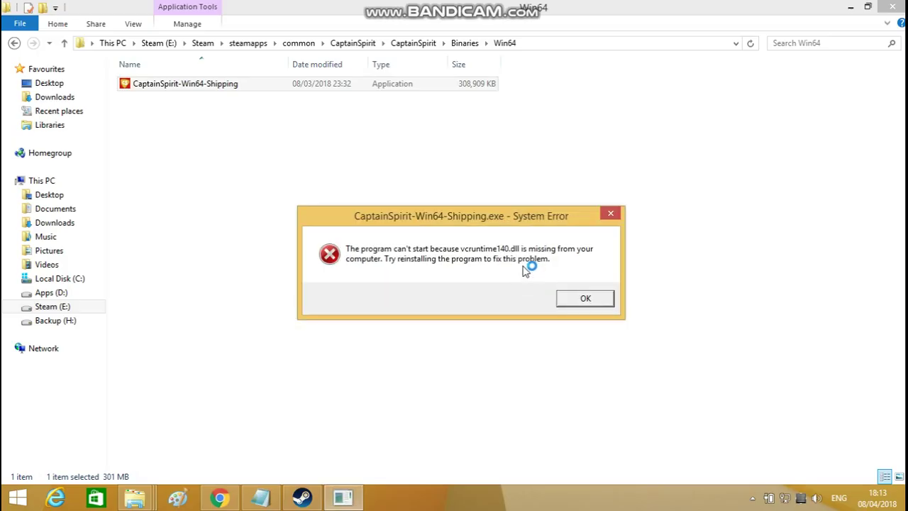
left_click_drag(517, 215, 534, 147)
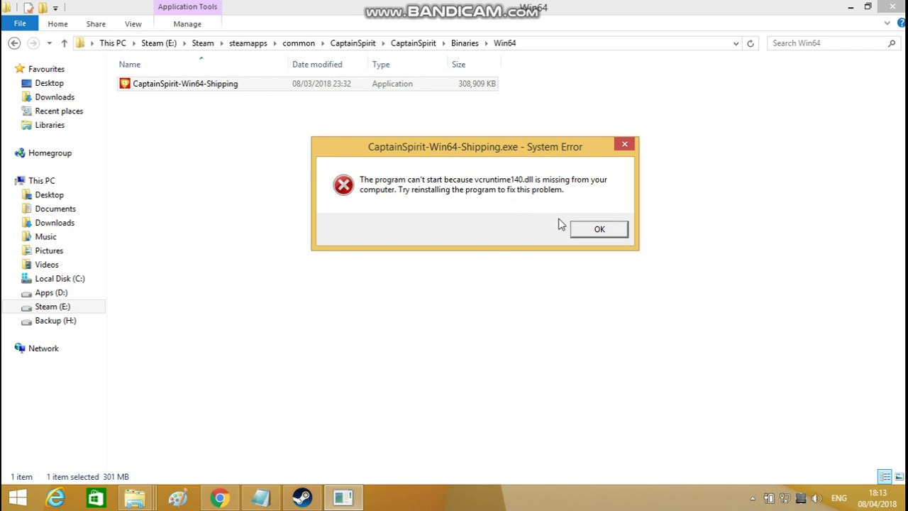
left_click(609, 229)
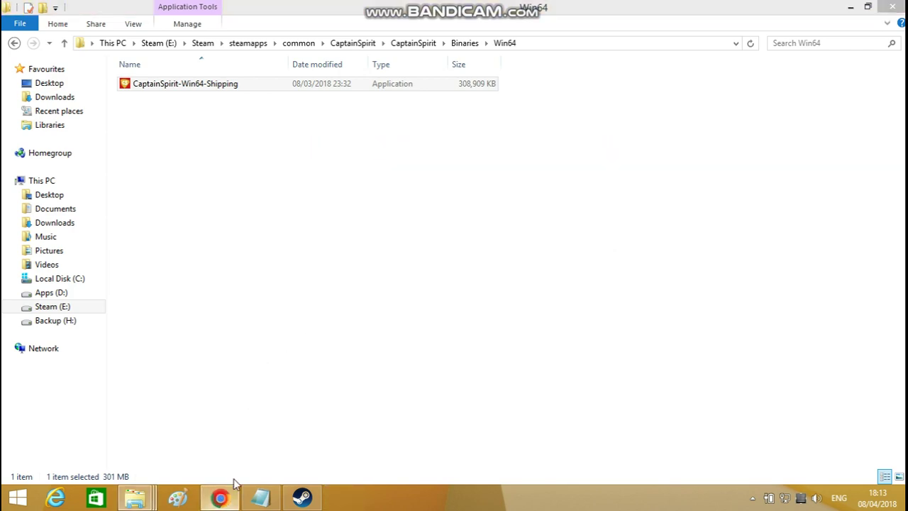
Open the VCRUNTIME140.dll download page from the STS-Tutorial home page
left_click(221, 495)
scroll(59, 46, "up", 5)
left_click(13, 31)
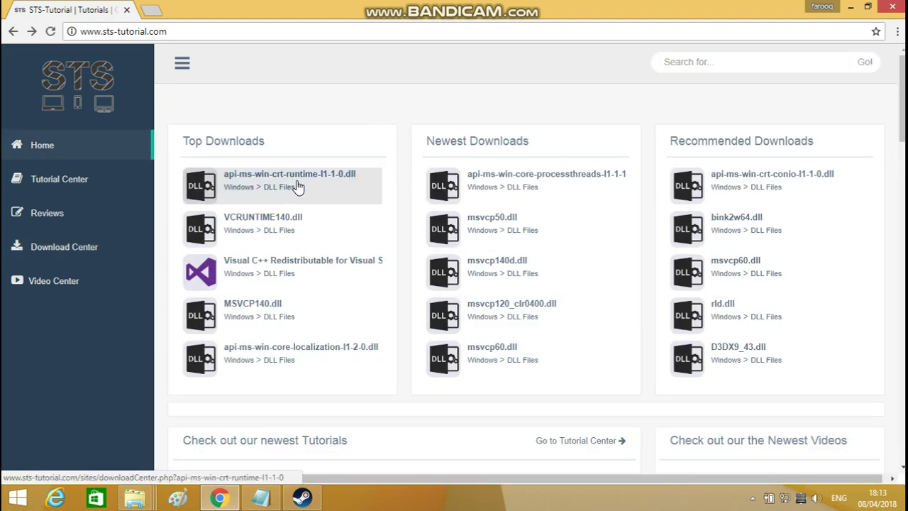
left_click(281, 232)
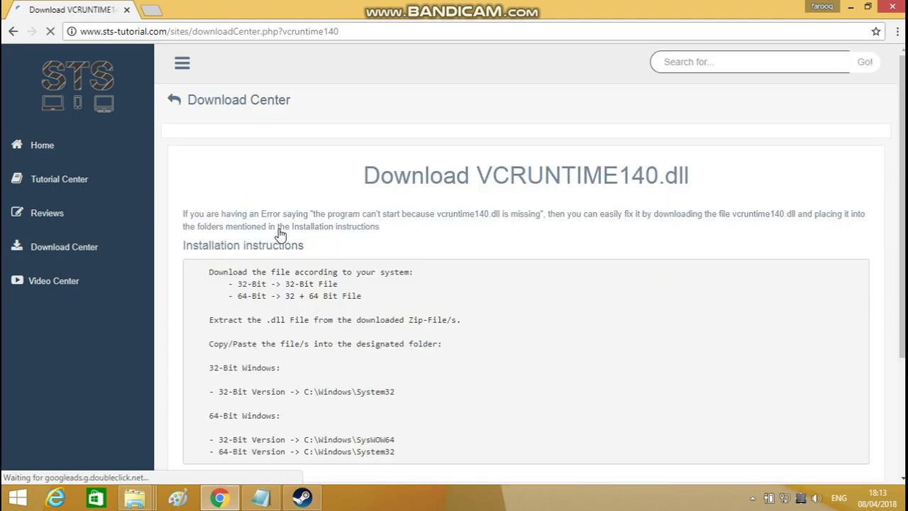
scroll(277, 235, "down", 5)
scroll(406, 182, "down", 3)
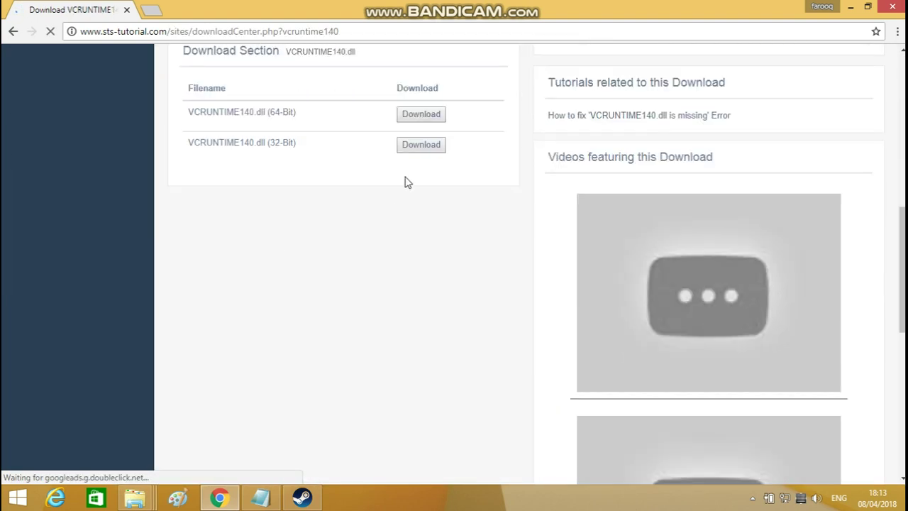
Save the 64-bit VCRUNTIME140.dll zip into Desktop\cptn sprt
left_click(418, 115)
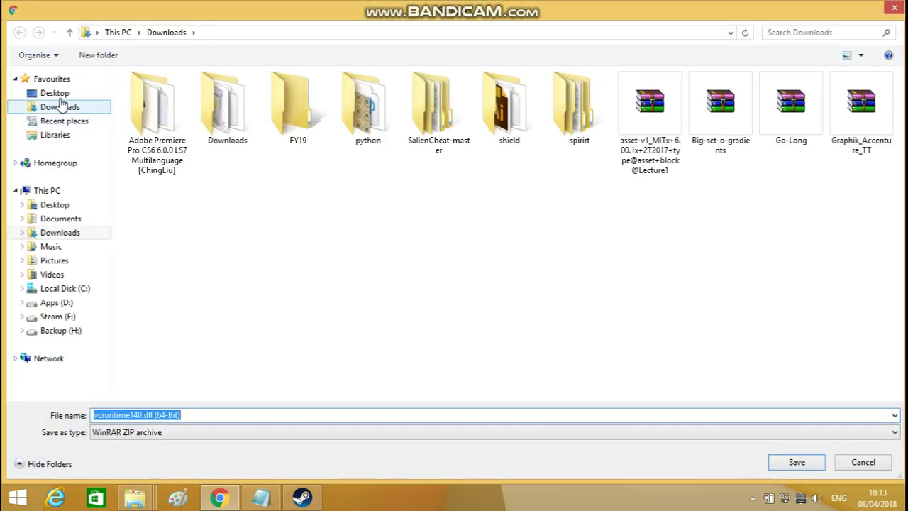
left_click(60, 93)
double_click(339, 135)
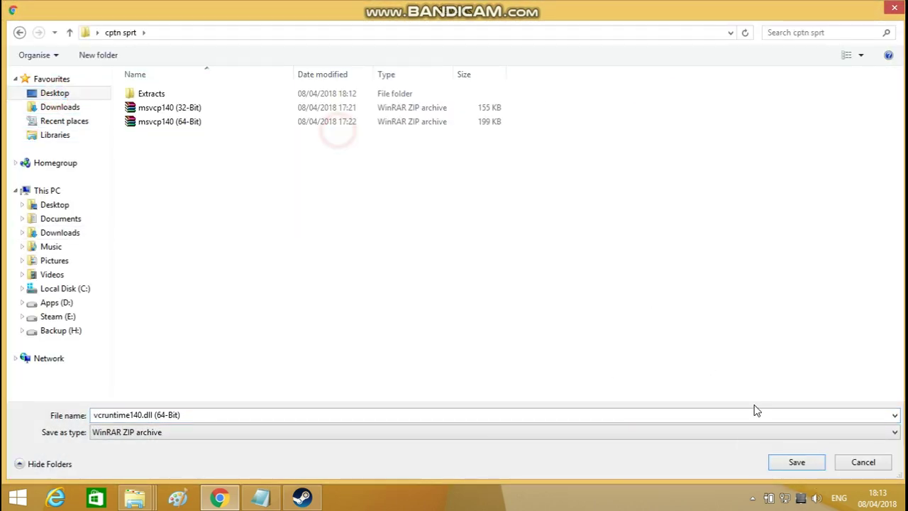
left_click(797, 462)
Save the 32-bit VCRUNTIME140.dll zip into Desktop\cptn sprt
left_click(421, 145)
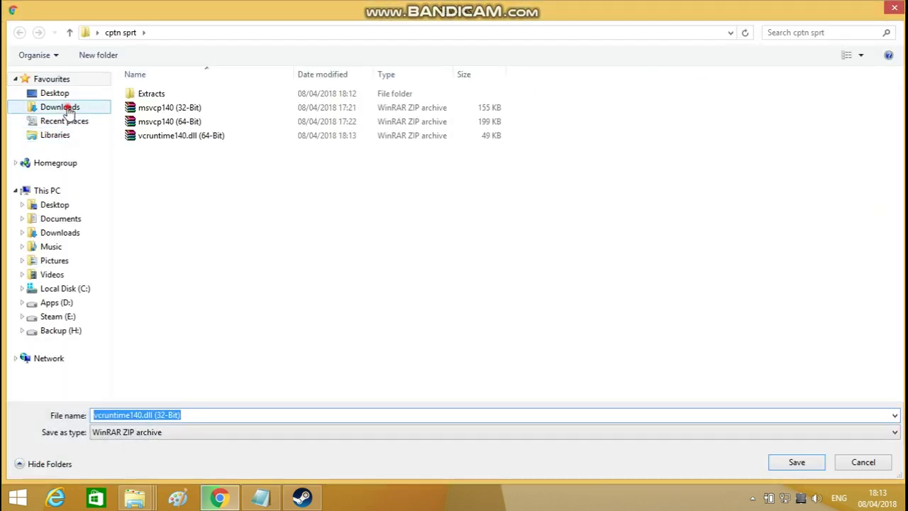
left_click(66, 107)
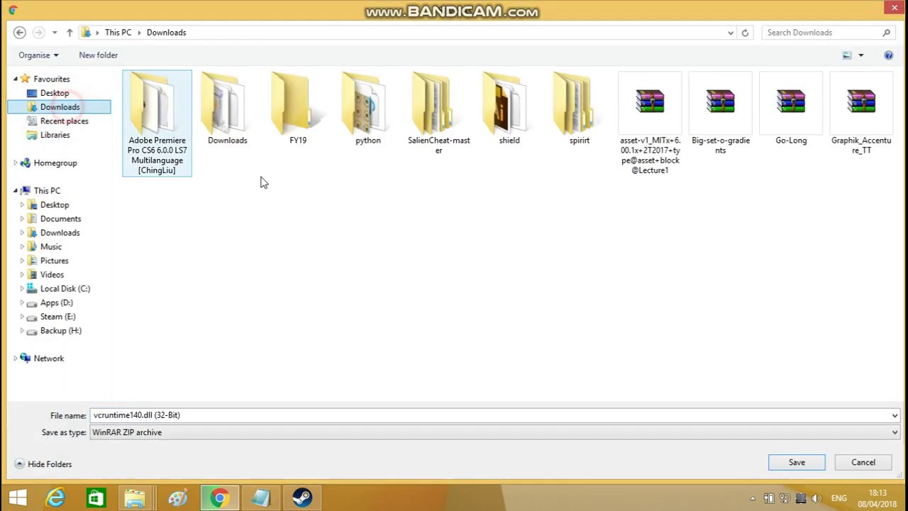
left_click(46, 98)
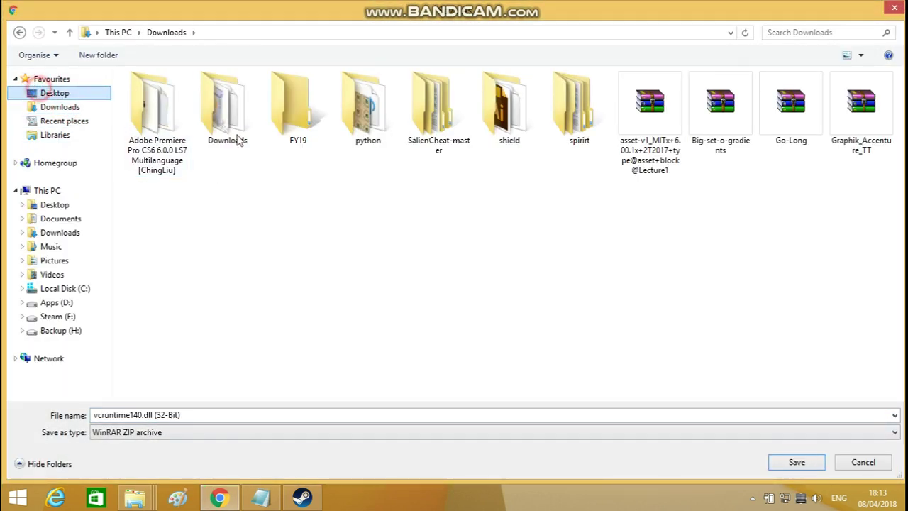
double_click(375, 121)
left_click(796, 462)
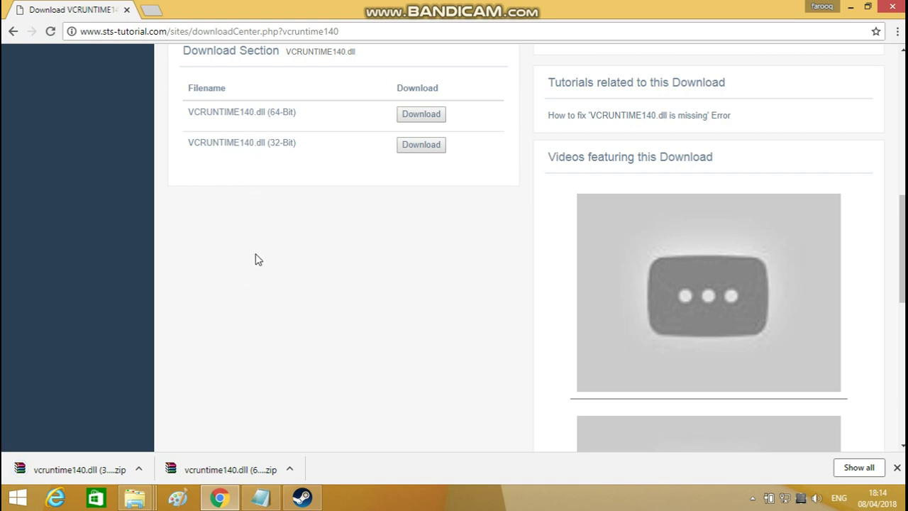
Extract both vcruntime140 zip archives in cptn sprt with Extract Here
left_click(890, 505)
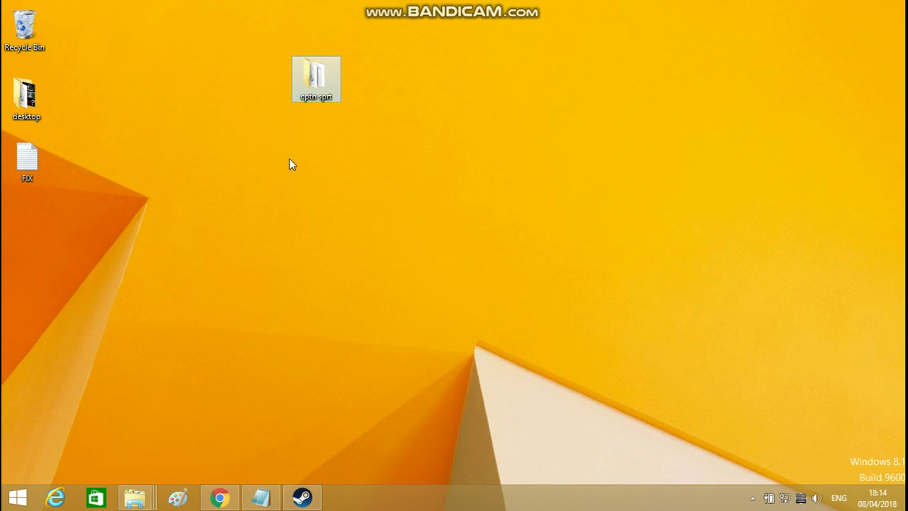
double_click(317, 78)
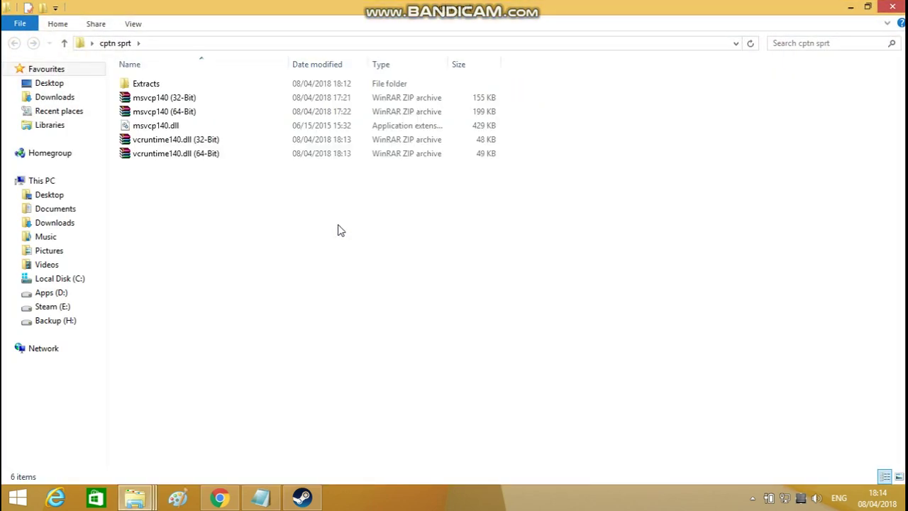
left_click_drag(212, 207, 172, 140)
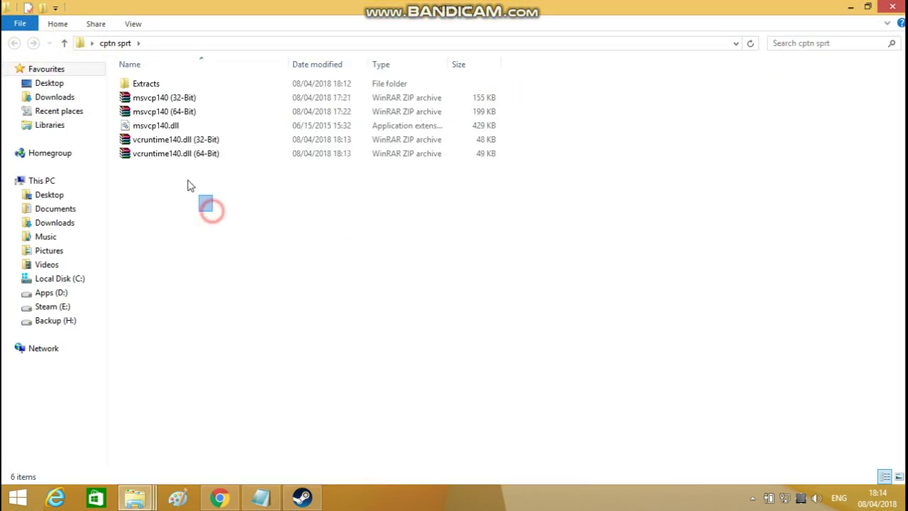
right_click(172, 140)
left_click(213, 235)
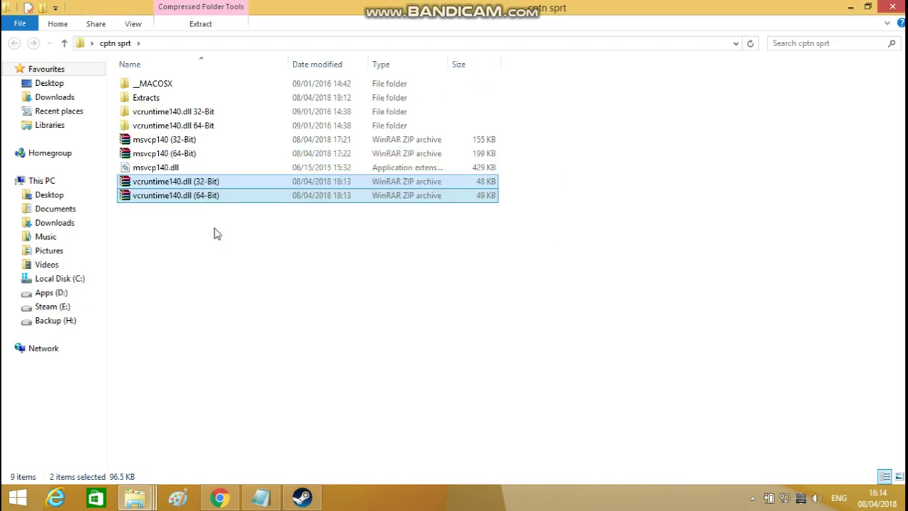
Copy vcruntime140.dll from the extracted 32-Bit folder
double_click(217, 113)
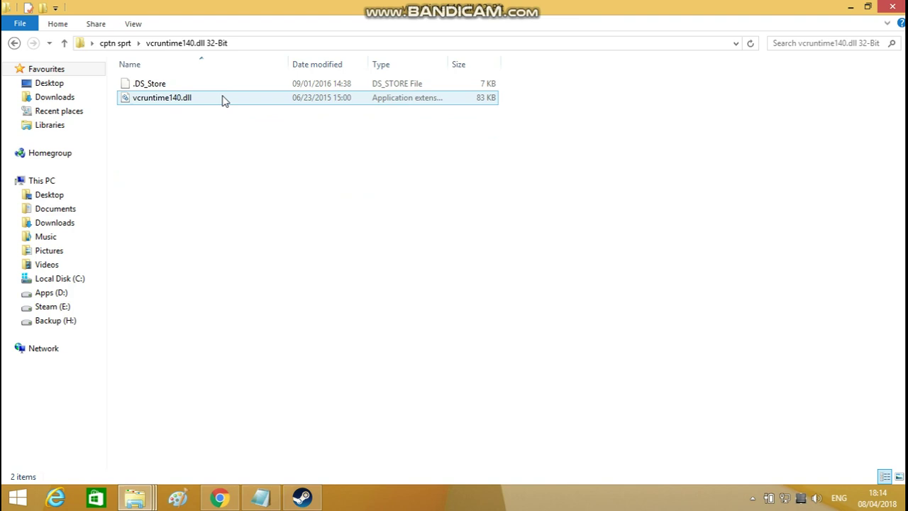
right_click(223, 98)
left_click(273, 234)
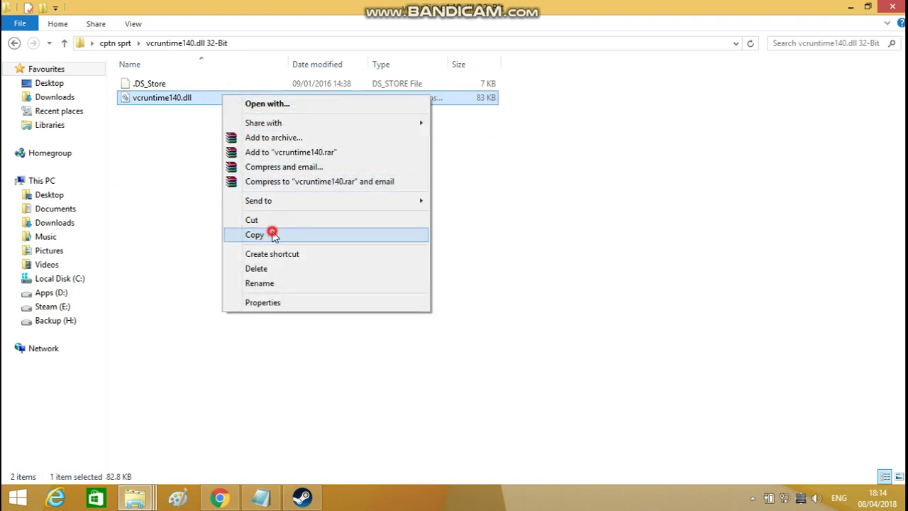
Paste the dll into C:\Windows\SysWOW64 with administrator permission, then return to the 32-Bit folder
left_click(134, 486)
mouse_move(134, 498)
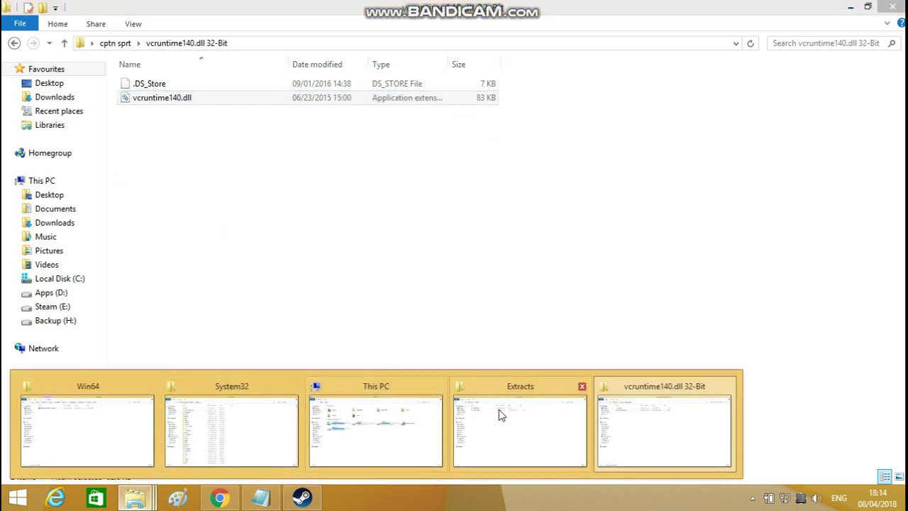
left_click(264, 416)
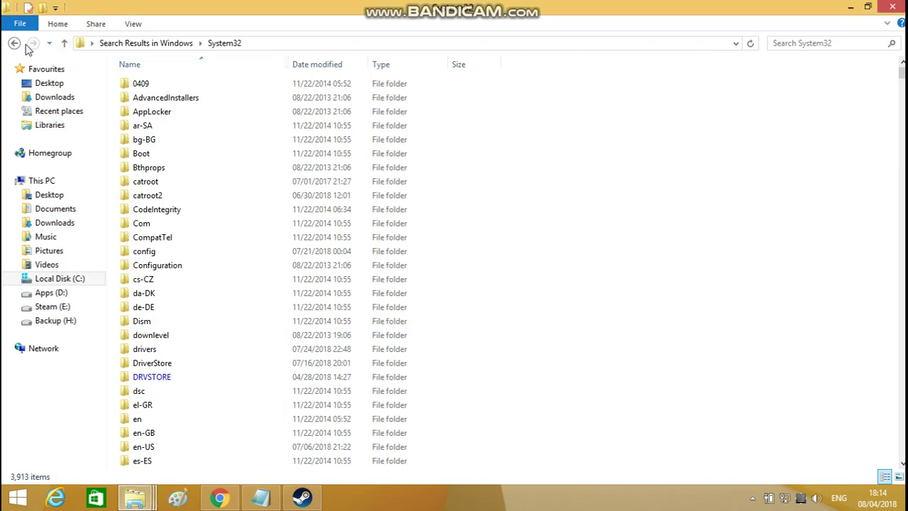
left_click(14, 42)
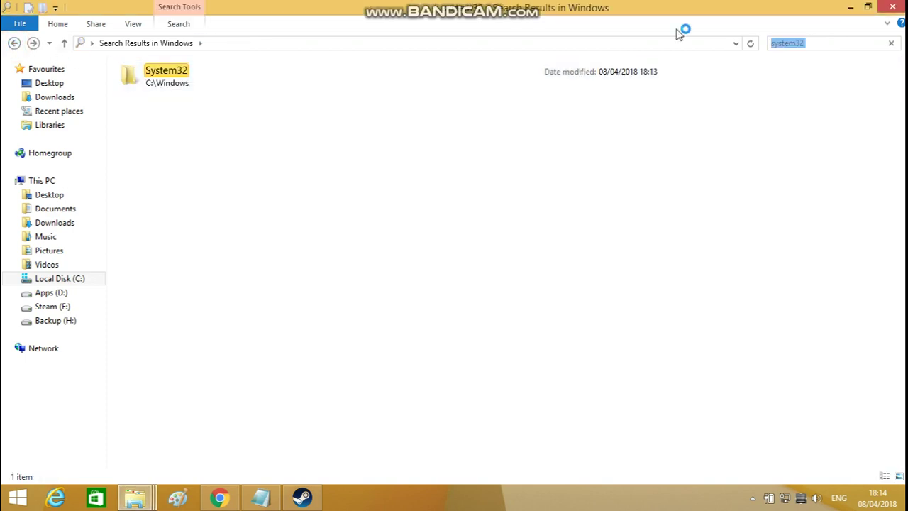
type("syswo")
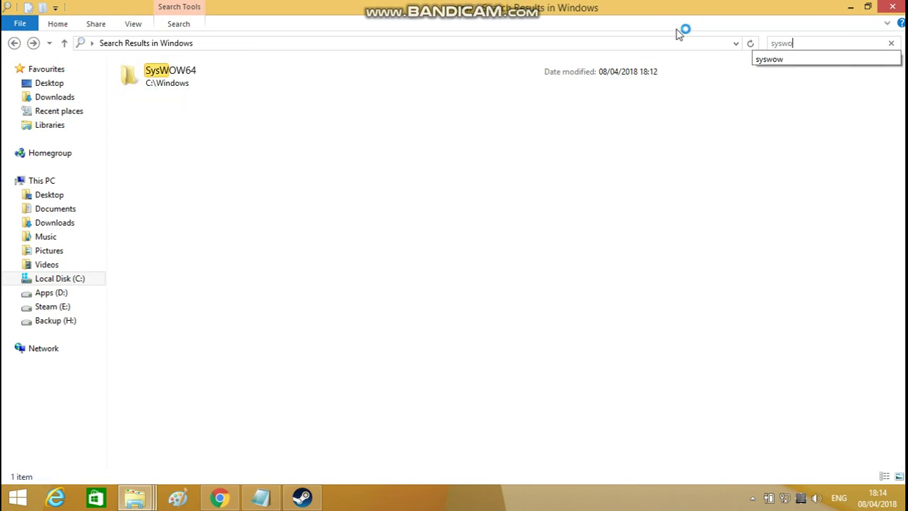
type("w")
double_click(504, 82)
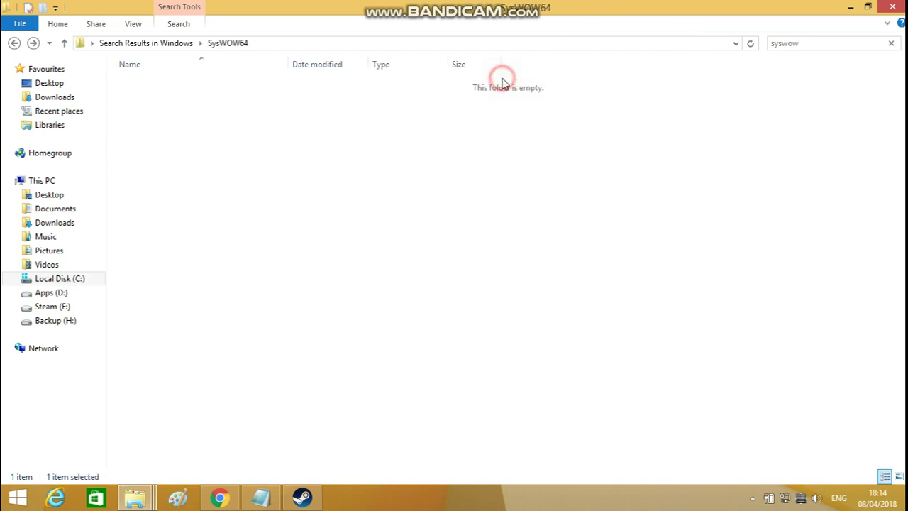
right_click(709, 163)
left_click(722, 234)
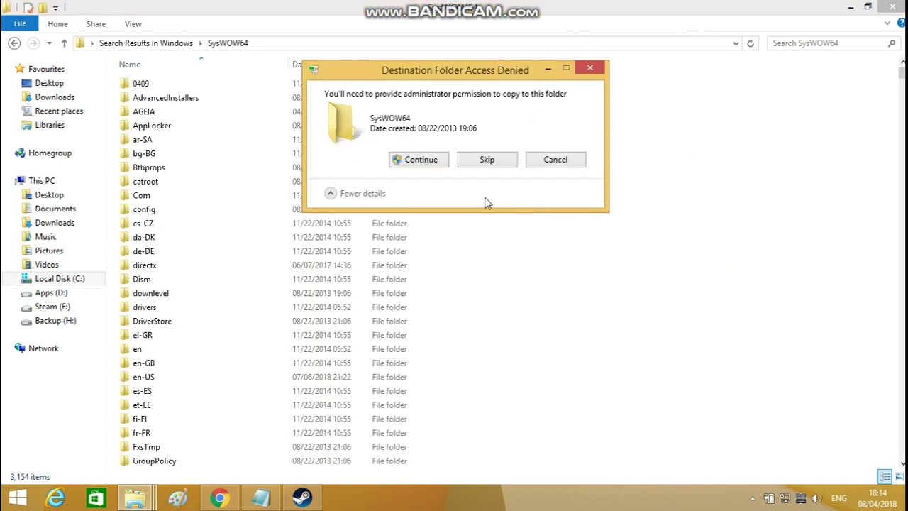
left_click(419, 160)
left_click(135, 499)
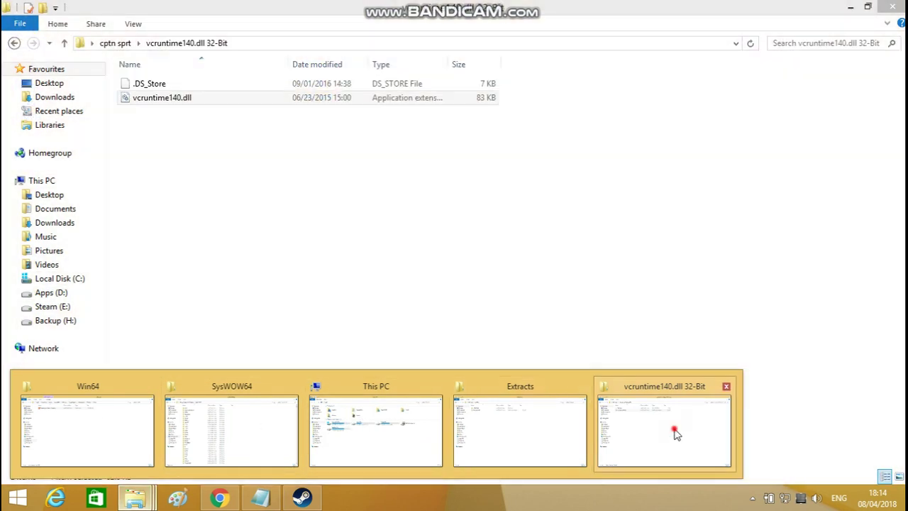
left_click(675, 435)
Copy vcruntime140.dll from the extracted 64-Bit folder
left_click(15, 43)
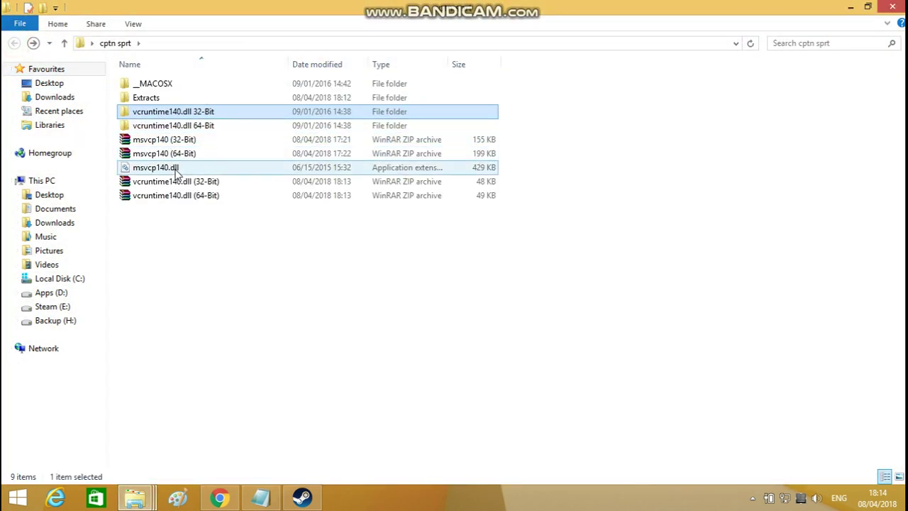
double_click(183, 126)
left_click(189, 100)
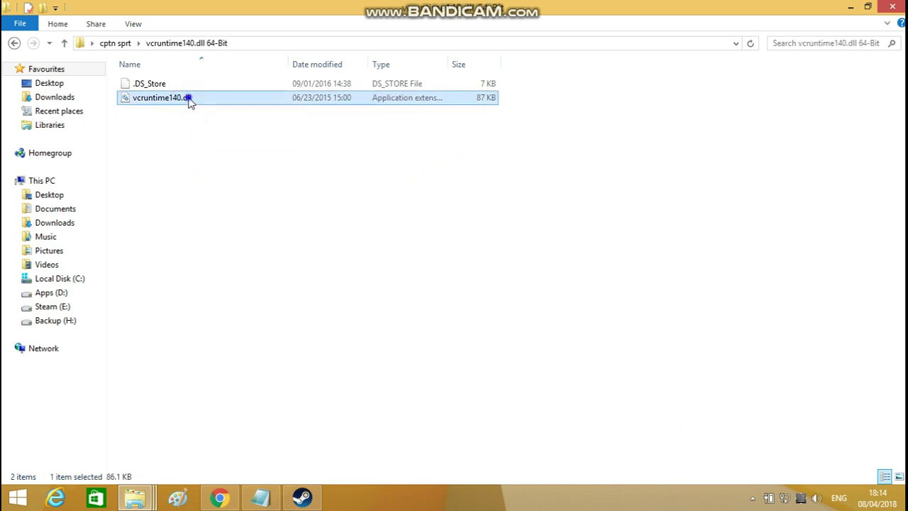
right_click(189, 99)
left_click(231, 239)
Paste the 64-bit dll into C:\Windows\System32 with administrator permission
left_click(135, 497)
left_click(243, 418)
left_click(802, 45)
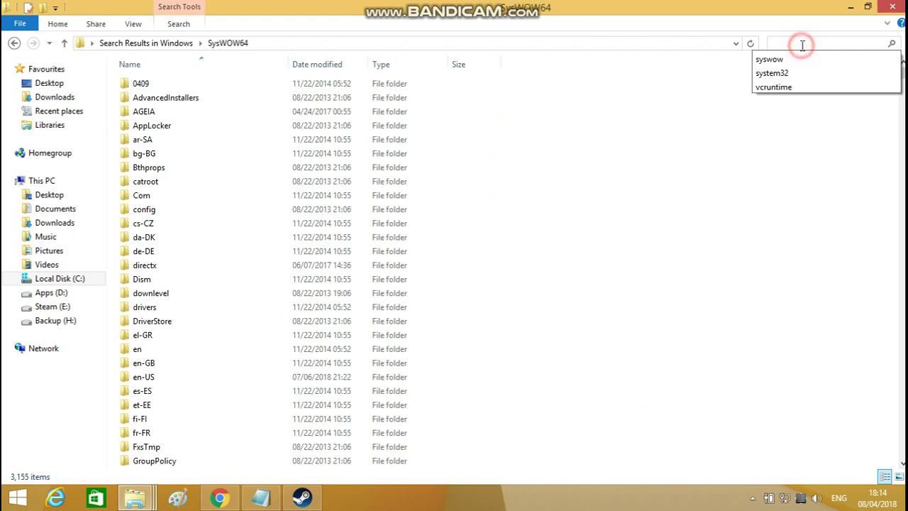
type("system32")
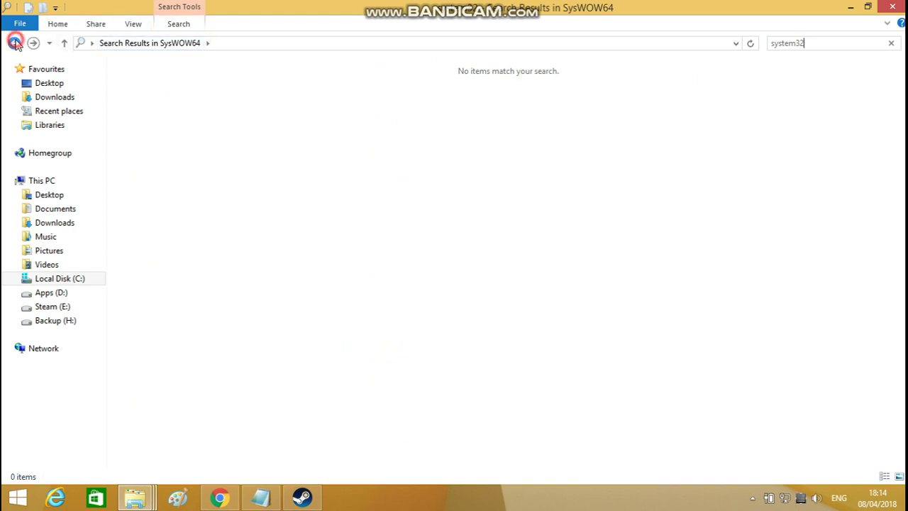
left_click(15, 42)
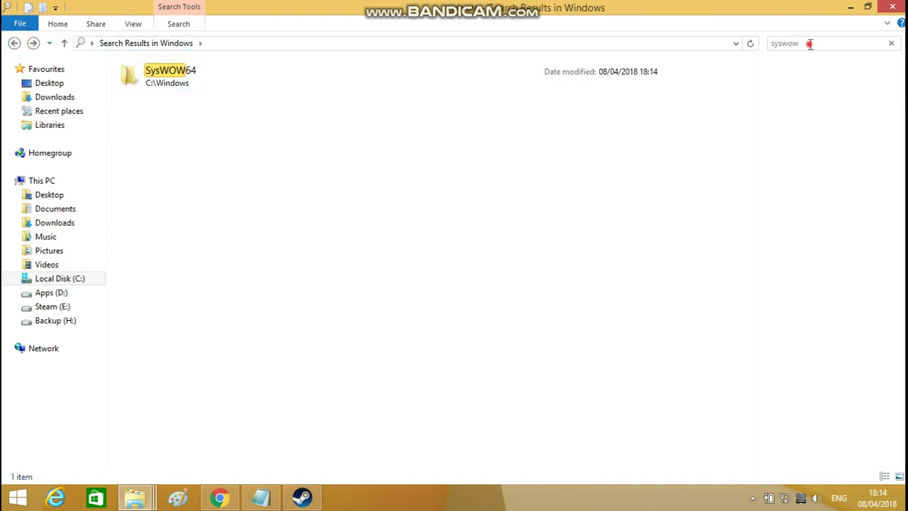
key("BackSpace")
key("BackSpace")
key("BackSpace")
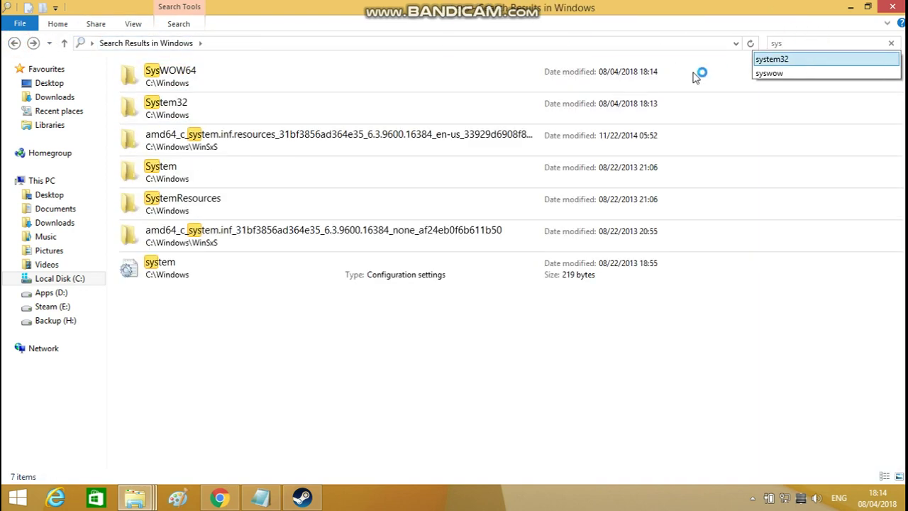
double_click(421, 99)
right_click(634, 98)
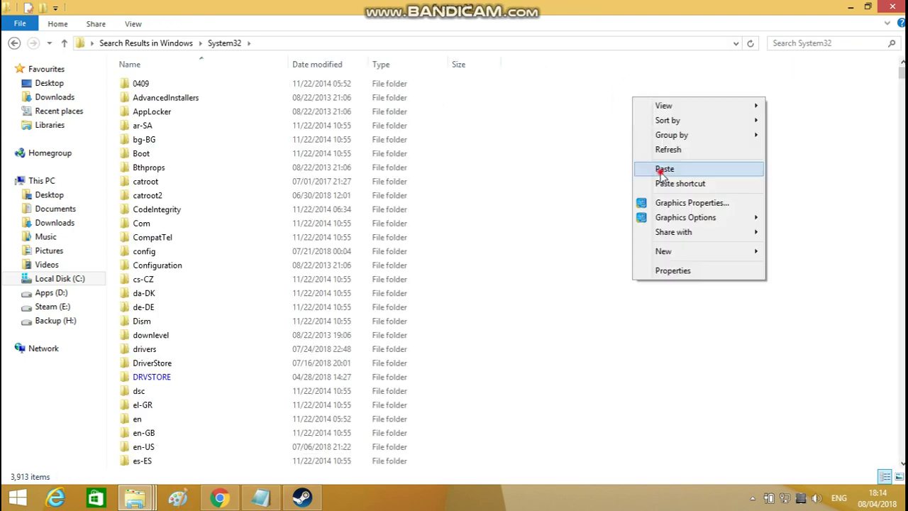
left_click(663, 171)
left_click(418, 158)
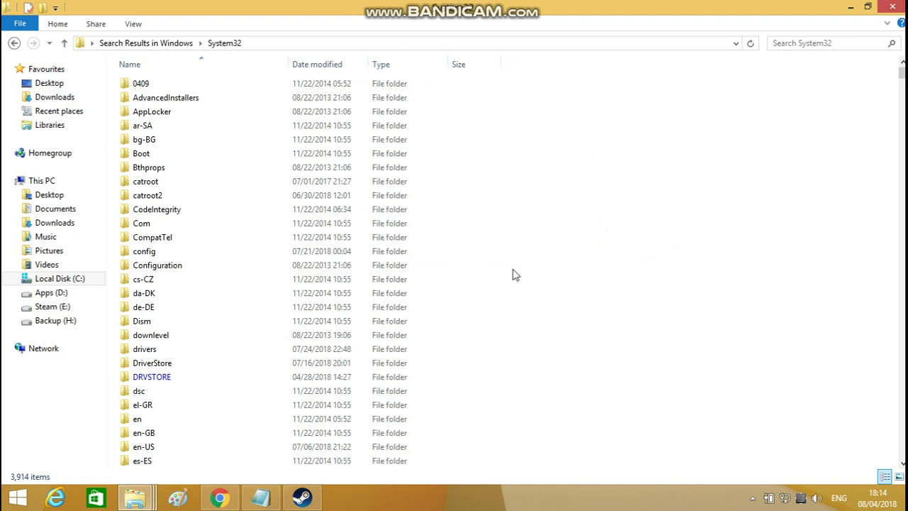
mouse_move(135, 498)
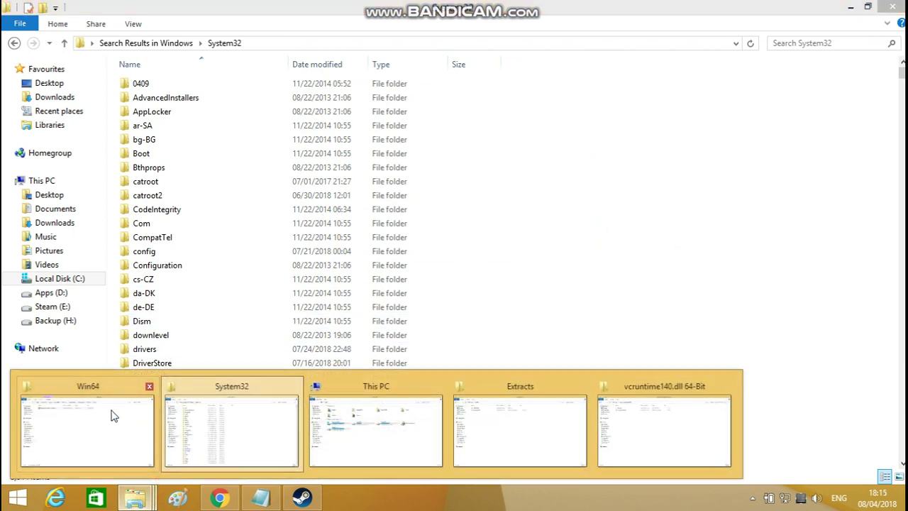
Run CaptainSpirit-Win64-Shipping as administrator from the Win64 folder, then show the desktop
left_click(113, 415)
double_click(233, 86)
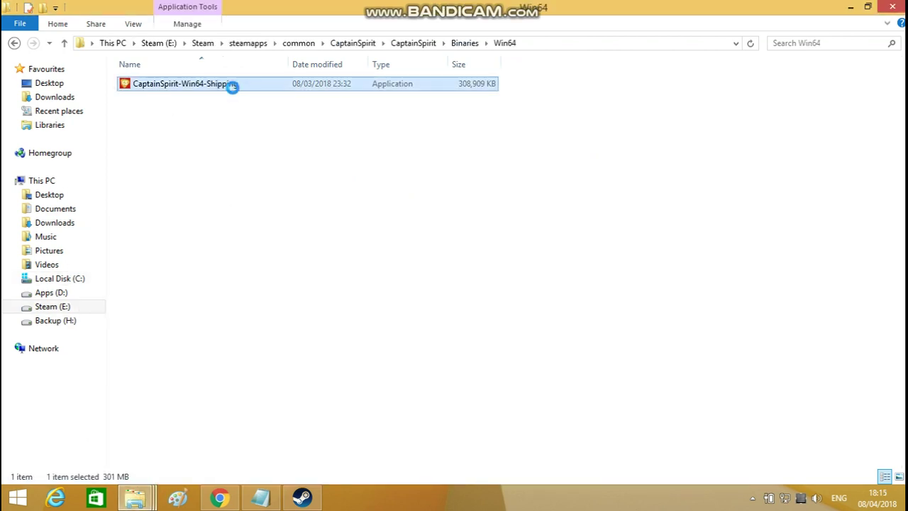
right_click(256, 96)
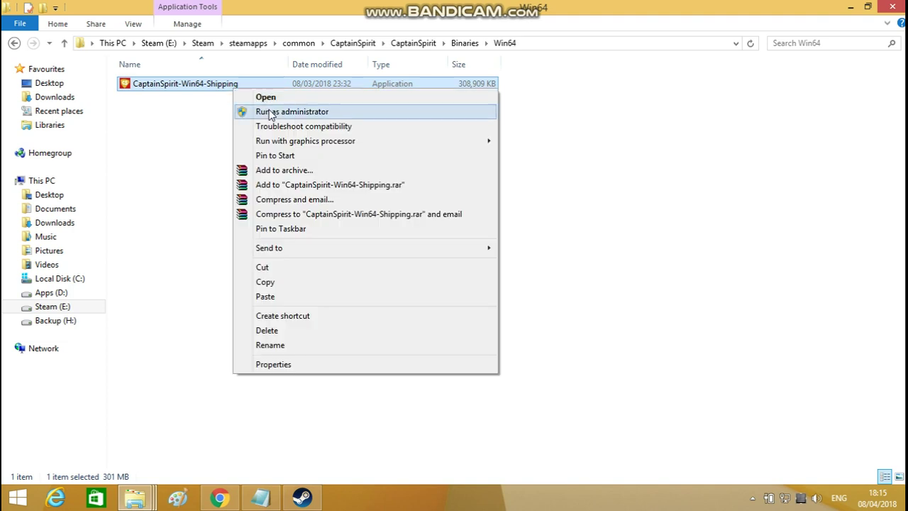
left_click(270, 113)
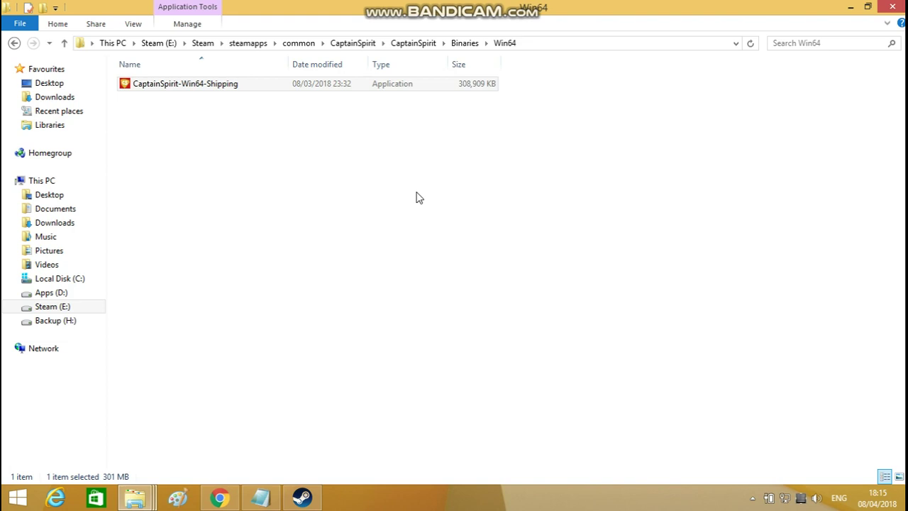
key("super+d")
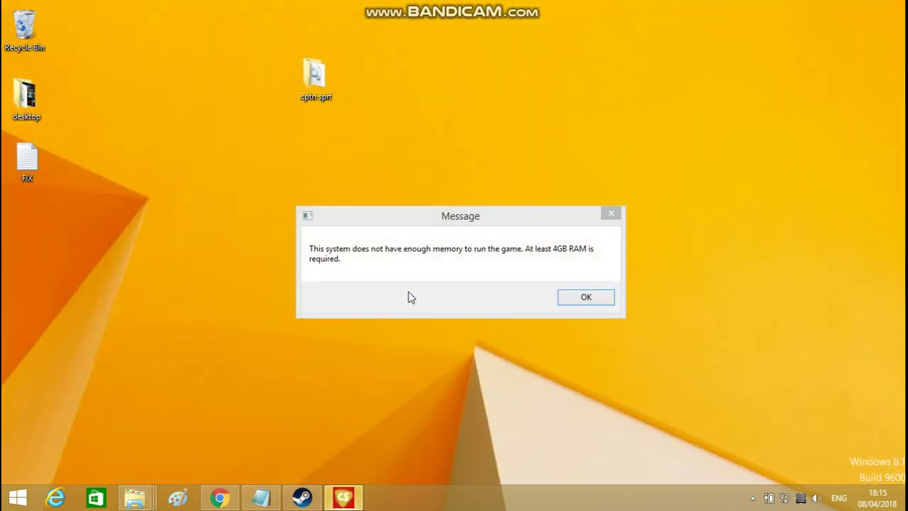
Dismiss the 4GB RAM and 2GB video memory warnings to reach the disclaimer
left_click(447, 209)
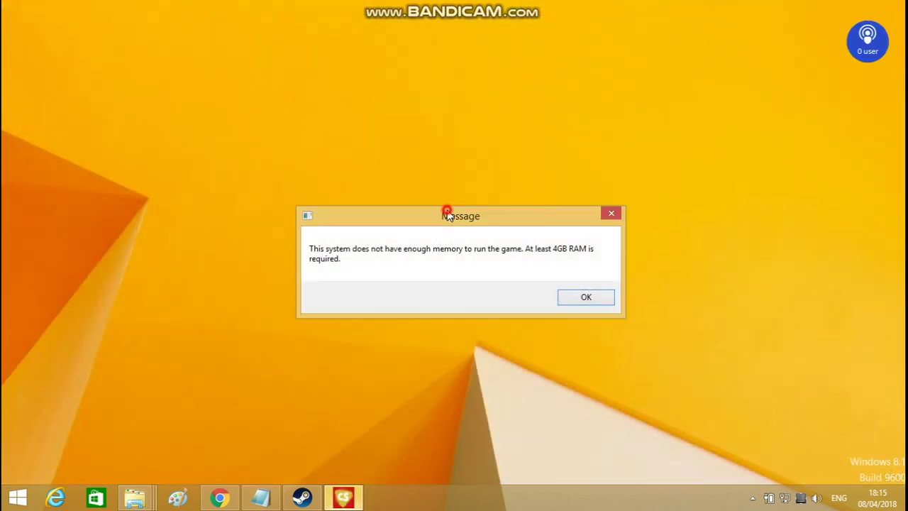
left_click(586, 297)
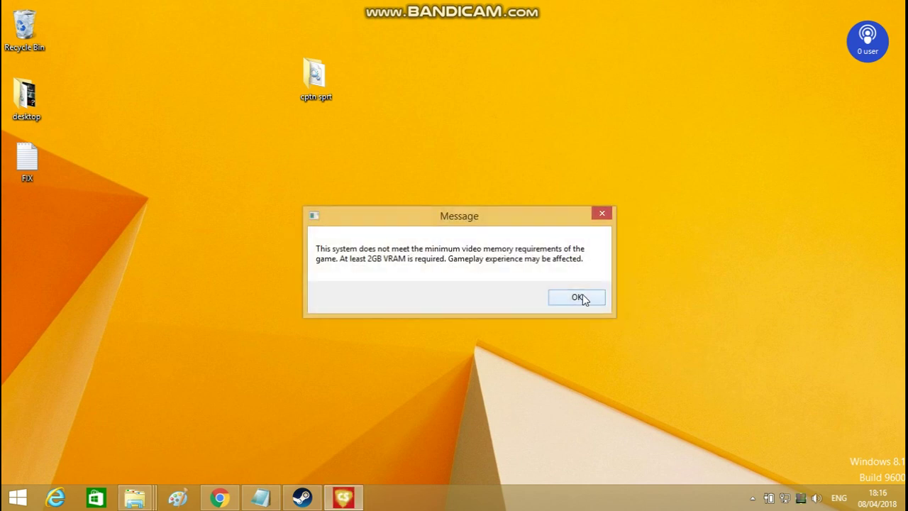
left_click(568, 299)
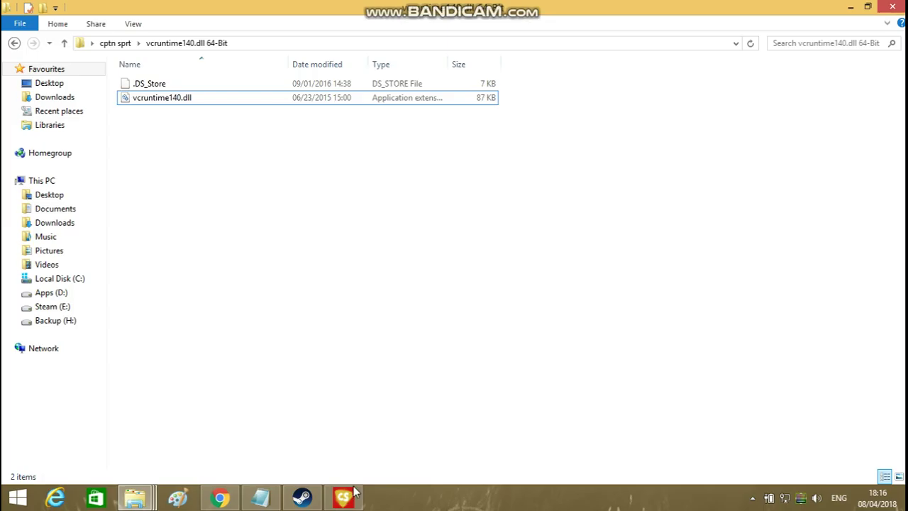
mouse_move(344, 498)
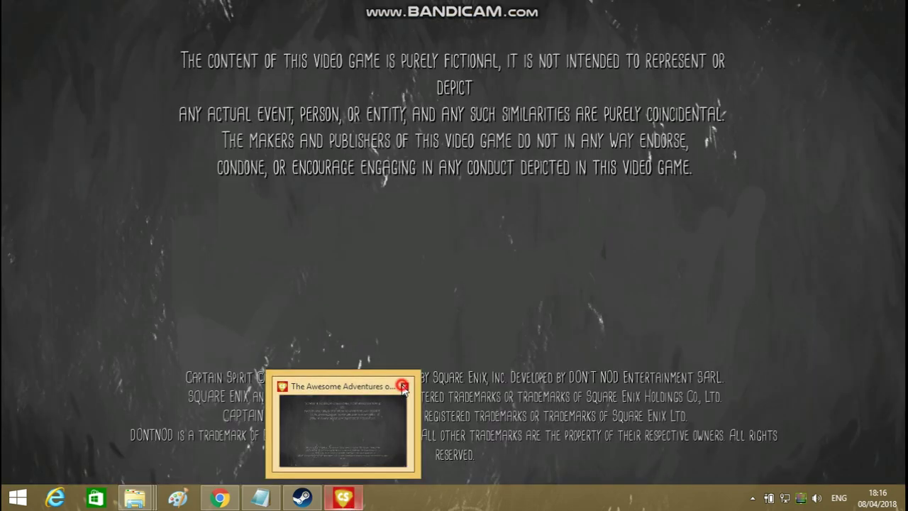
Close Captain Spirit, refocus the 64-Bit folder window, and dismiss Steam's tray menu
left_click(403, 387)
left_click(751, 189)
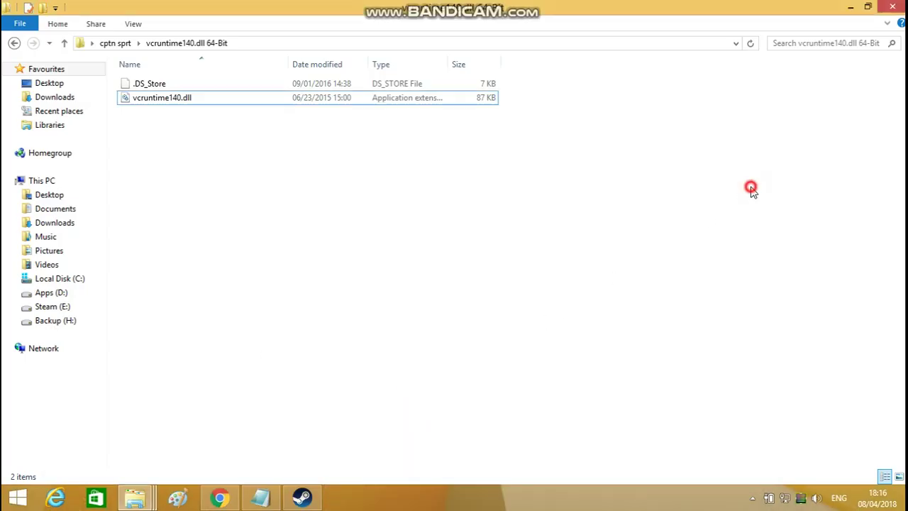
left_click(753, 498)
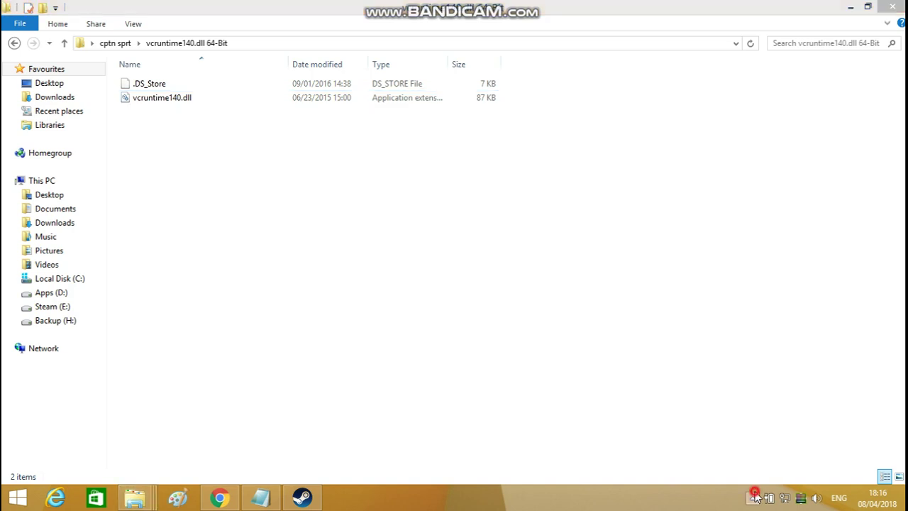
right_click(734, 416)
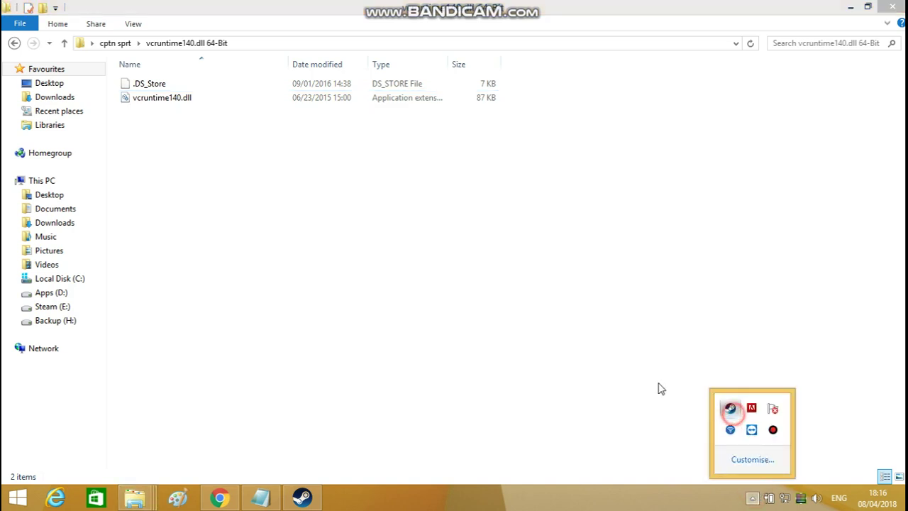
left_click(560, 334)
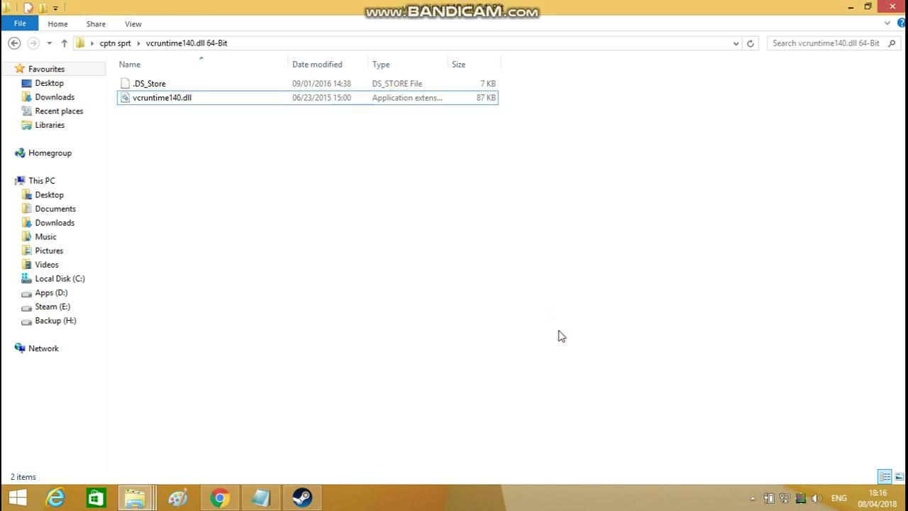